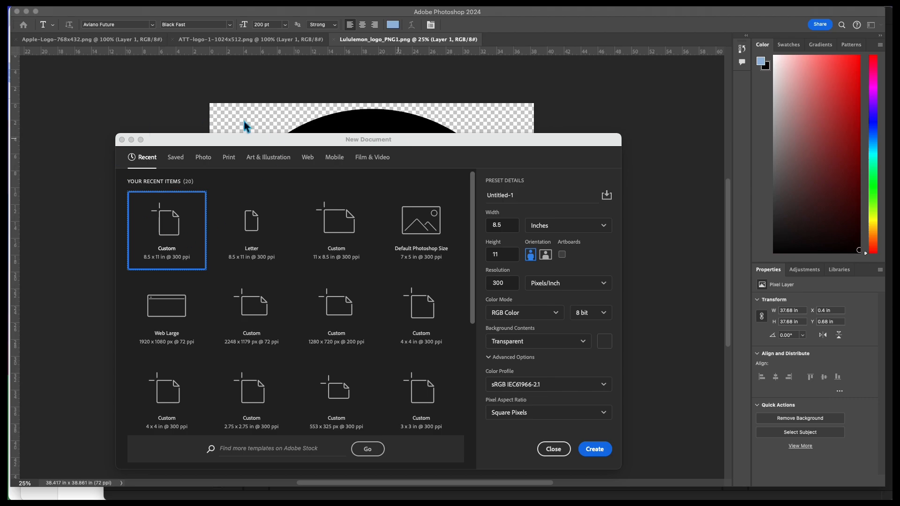
- Create a Letter print document, 8.5 x 11 in at 300 ppi, with transparent background contents
drag(238, 142, 245, 87)
click(238, 103)
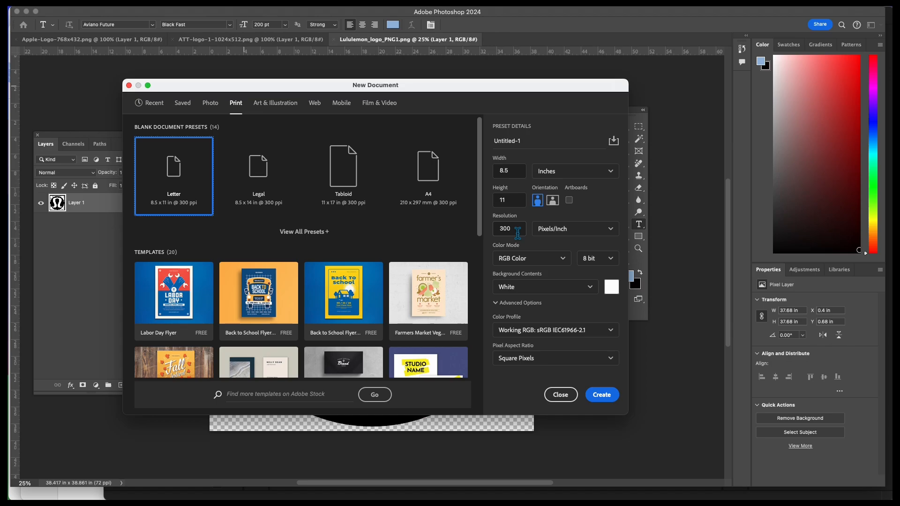
click(592, 288)
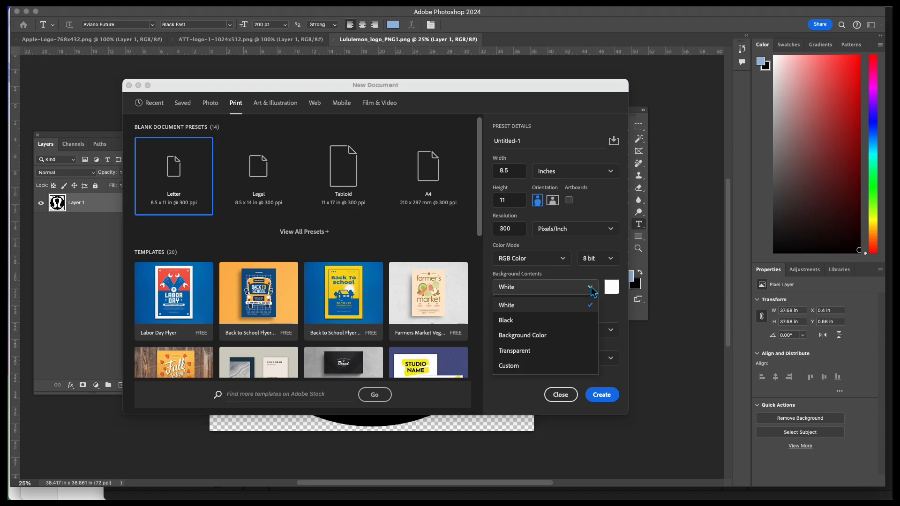
click(532, 352)
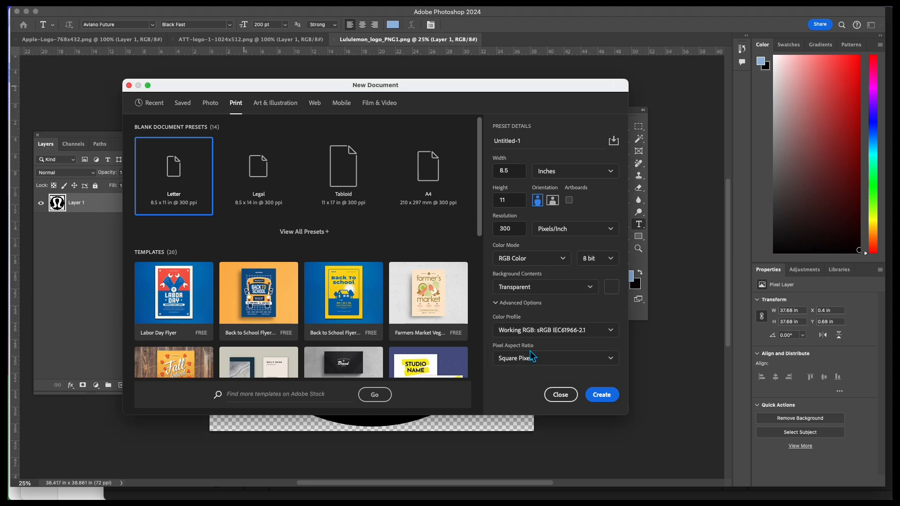
click(602, 395)
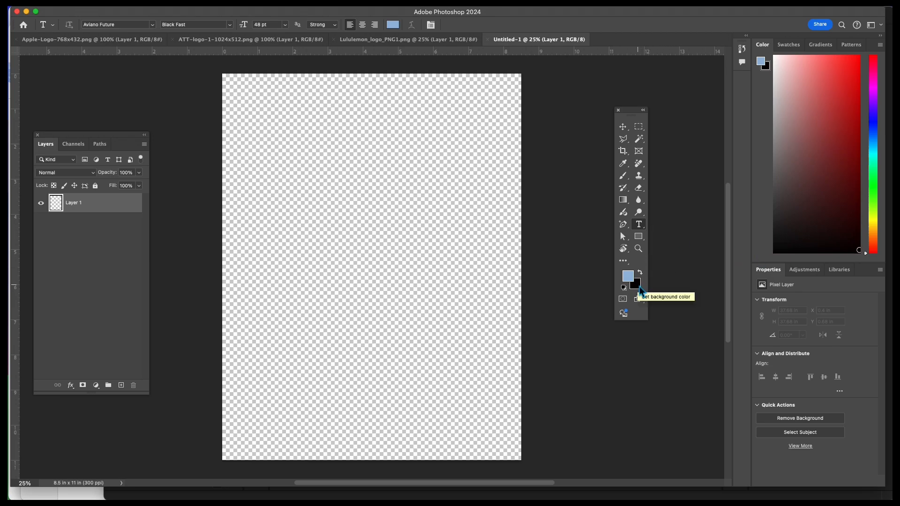
- Draw a light blue rectangle of about 2632 x 3438 px that covers the whole canvas
click(641, 238)
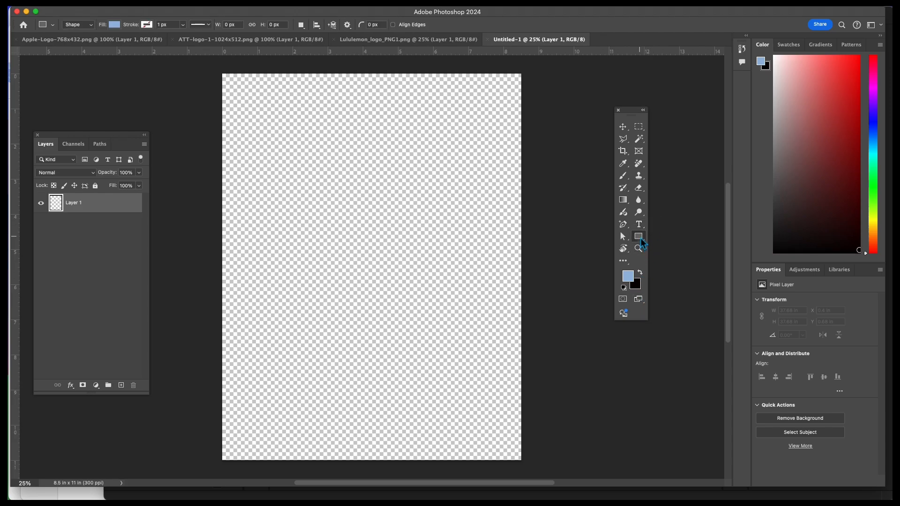
click(640, 287)
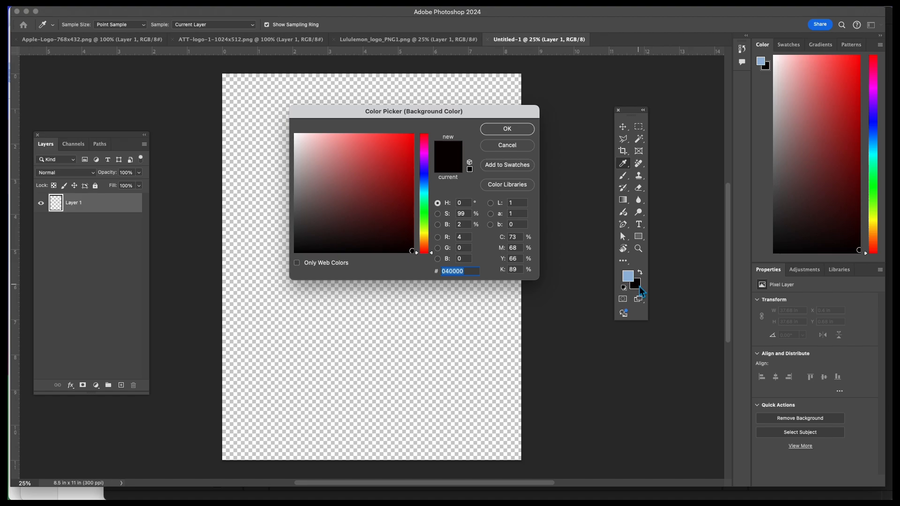
click(507, 130)
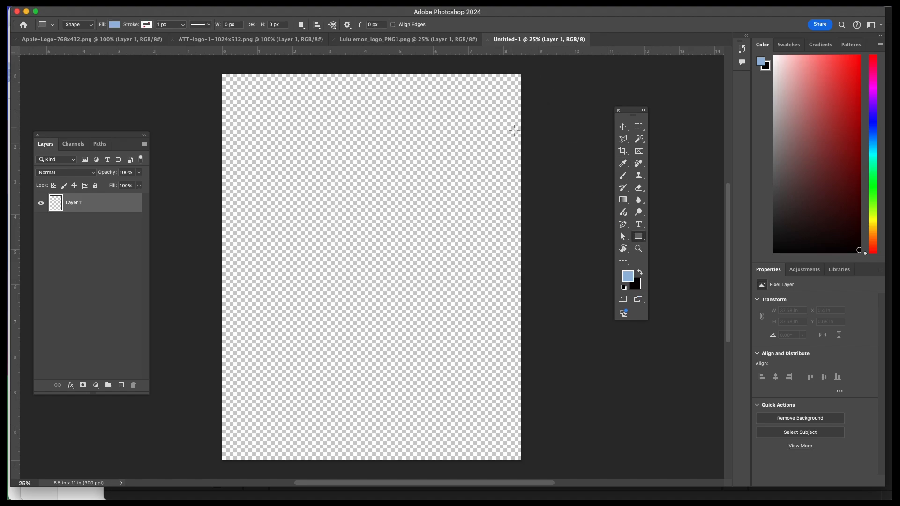
drag(215, 66, 524, 468)
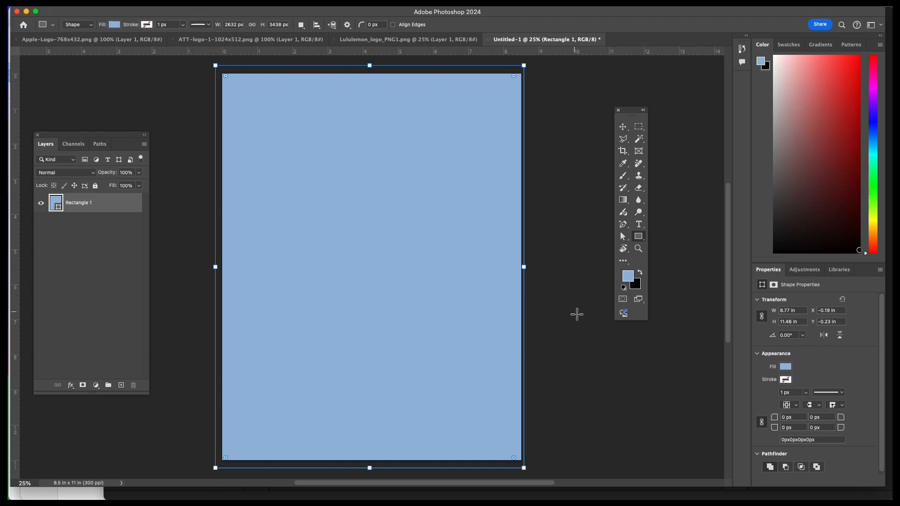
- Hide the blue background rectangle's layer and show it again to compare the canvas with and without it
click(640, 227)
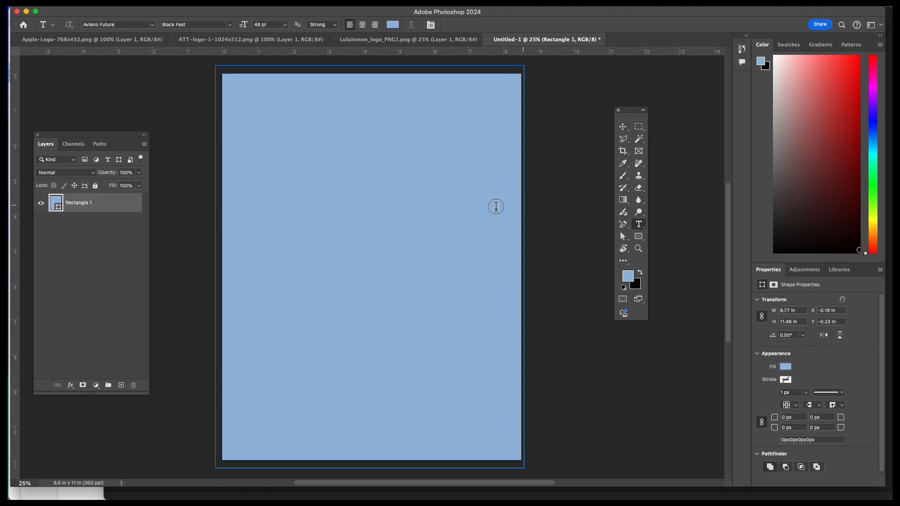
click(41, 205)
click(41, 204)
- Create a 200 x 200 px rectangle with 200 px corner radii in the canvas's upper-left area and fill it black
click(640, 239)
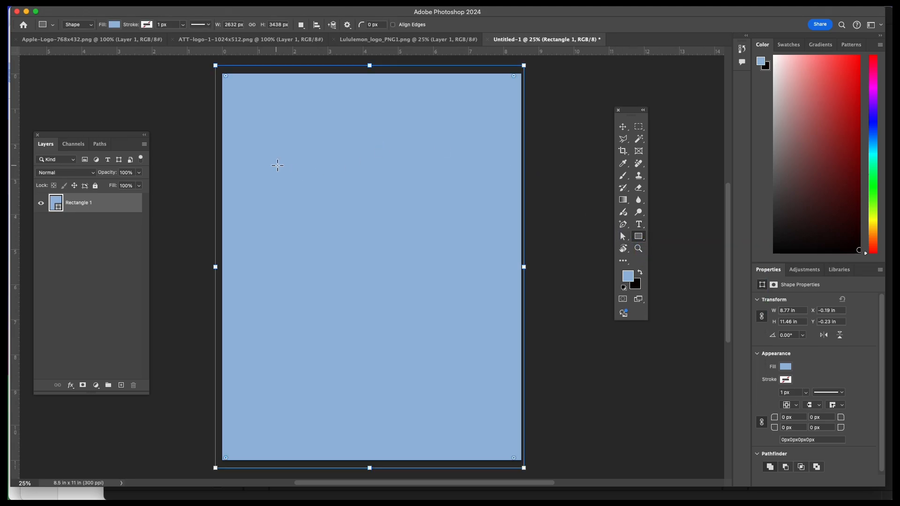
click(266, 149)
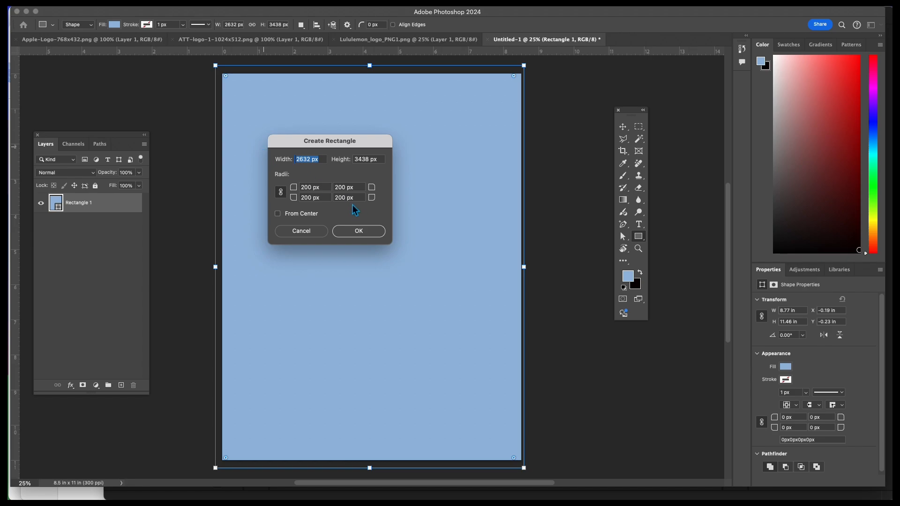
text(200)
double_click(366, 160)
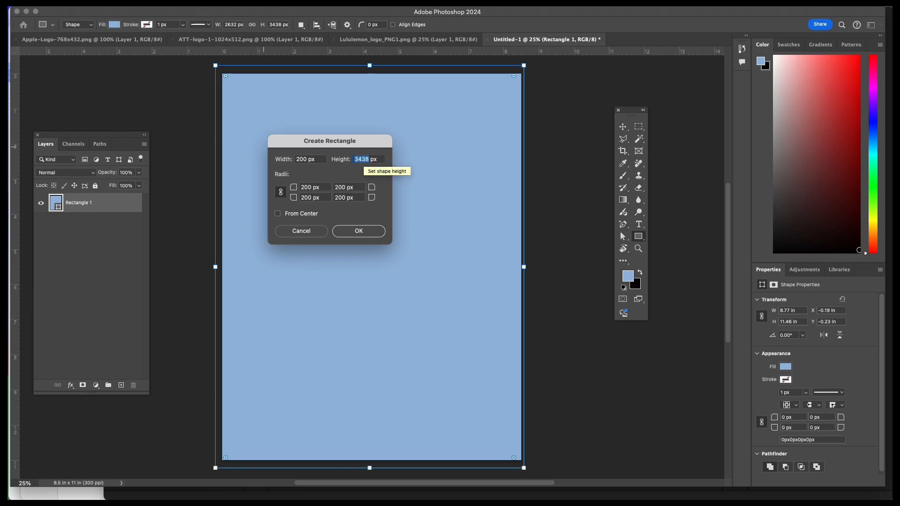
text(200)
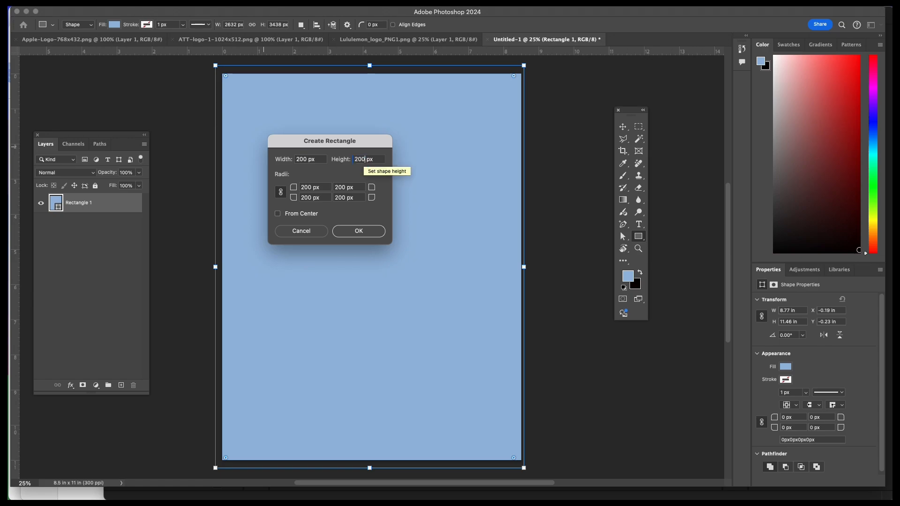
click(359, 232)
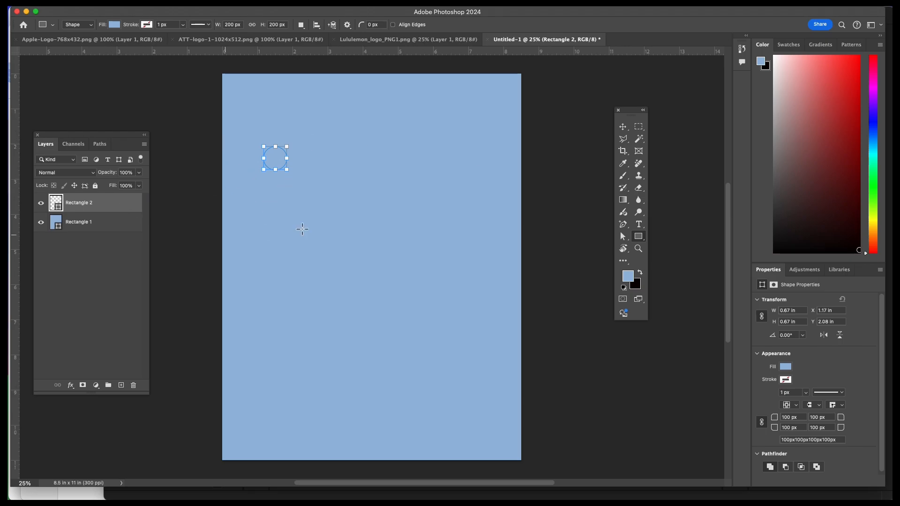
click(117, 26)
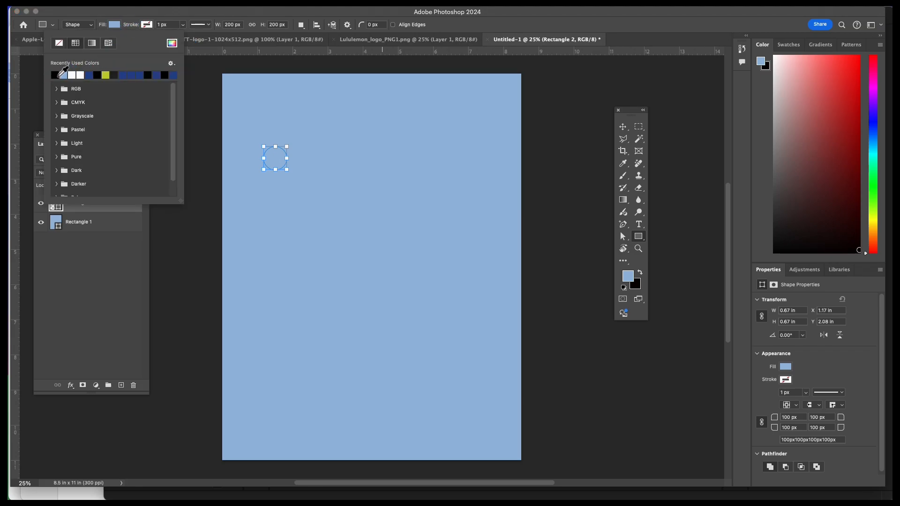
click(55, 75)
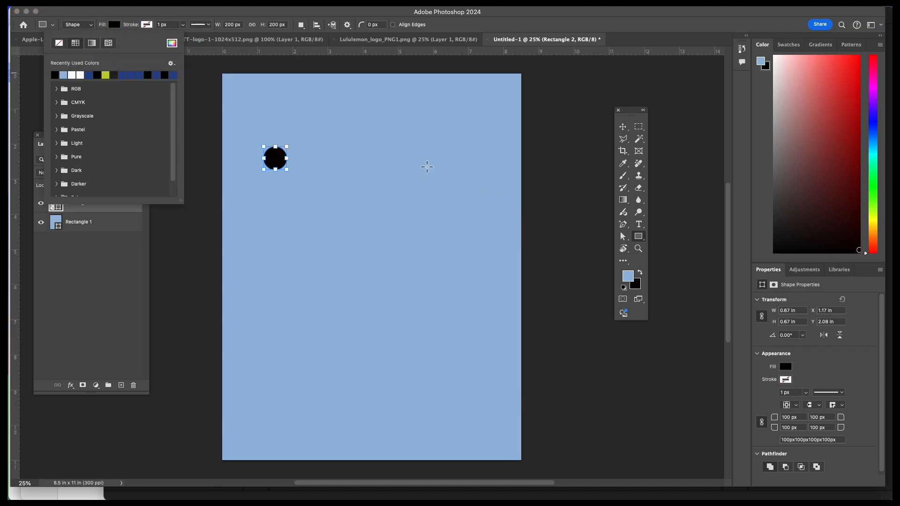
- Add three more black 200 x 200 px circles, one beside the first and two near the middle of the canvas
click(331, 145)
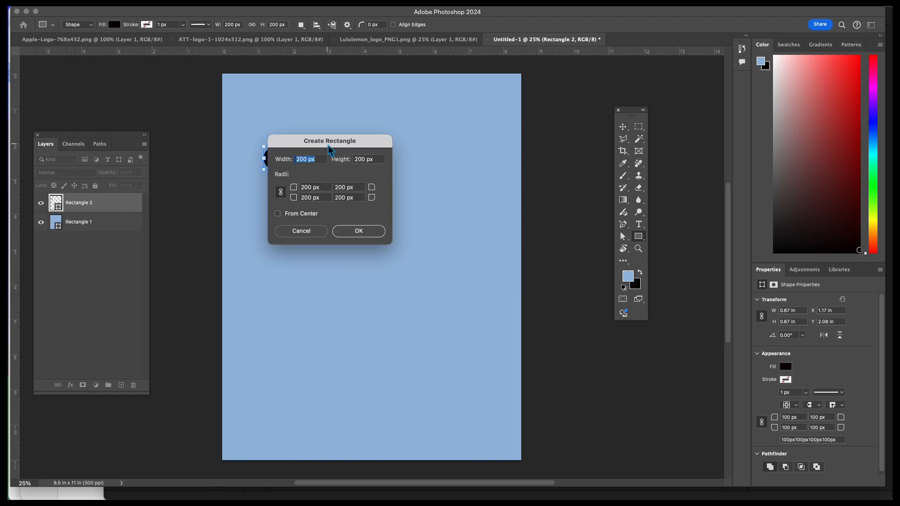
click(371, 239)
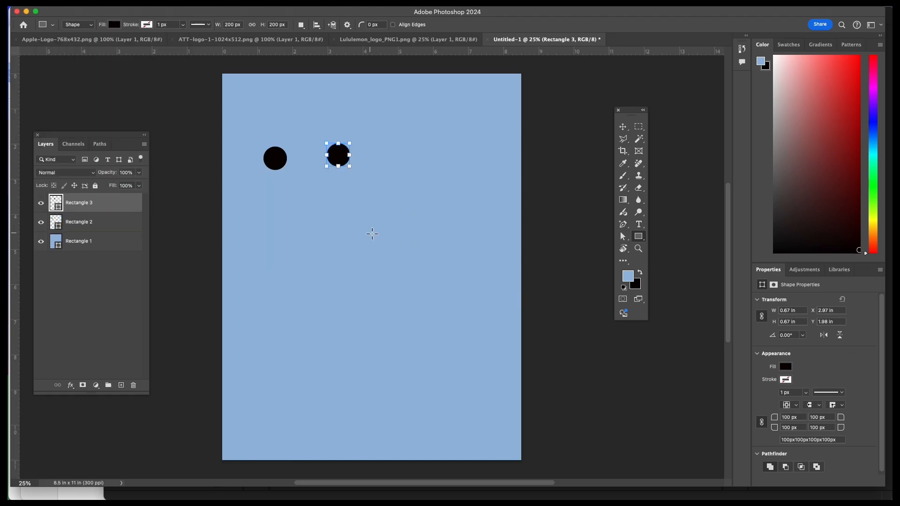
click(351, 260)
key(Return)
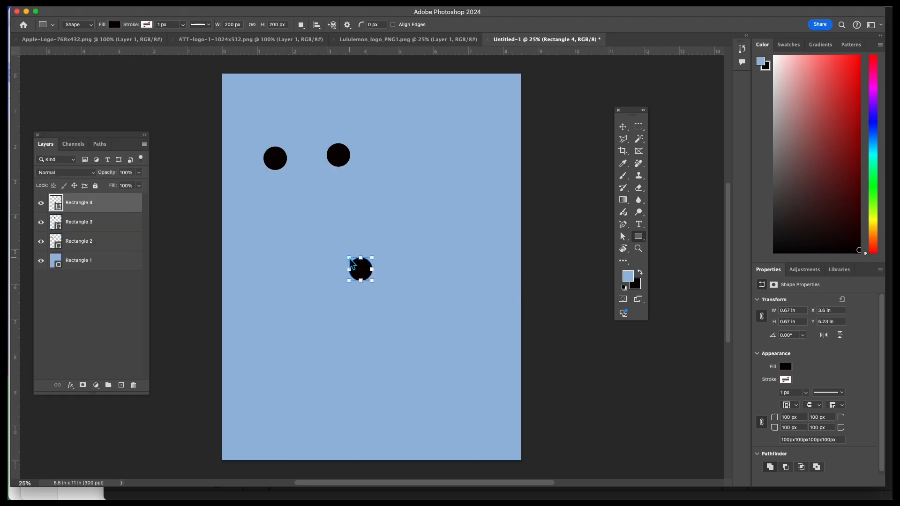
click(387, 227)
key(Return)
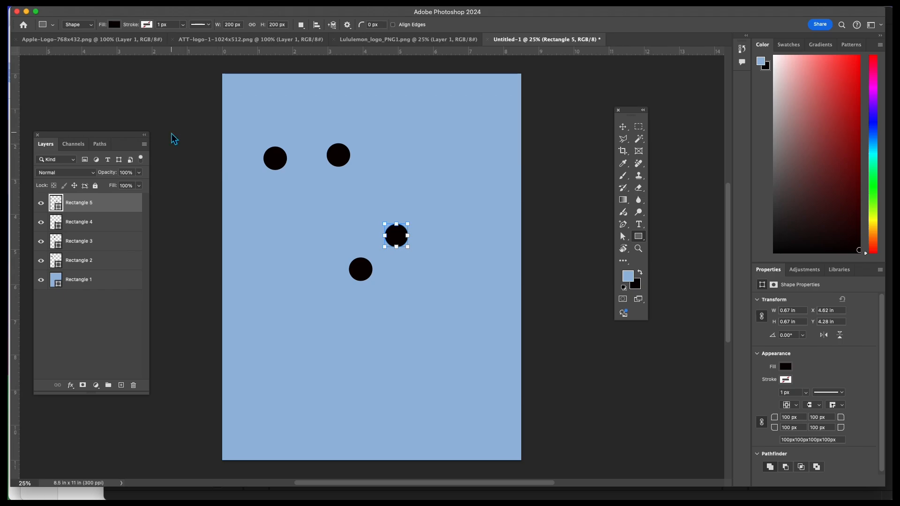
click(439, 160)
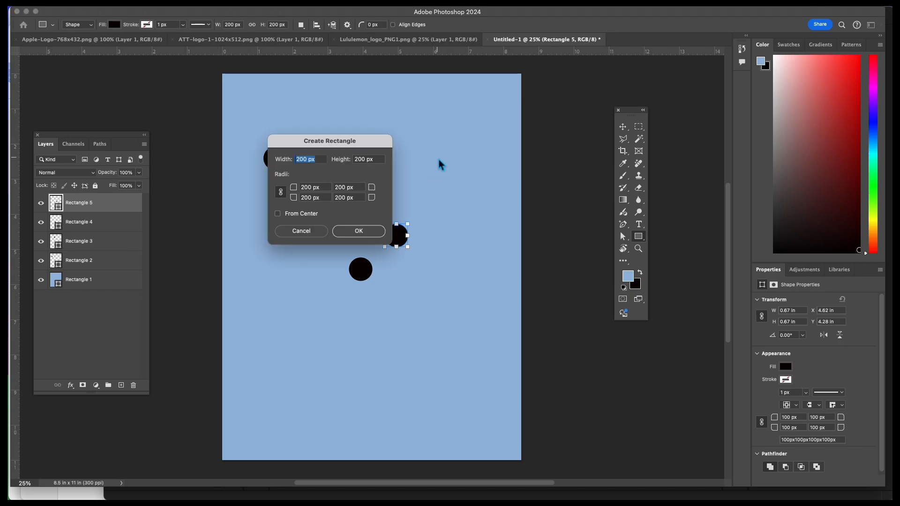
click(317, 232)
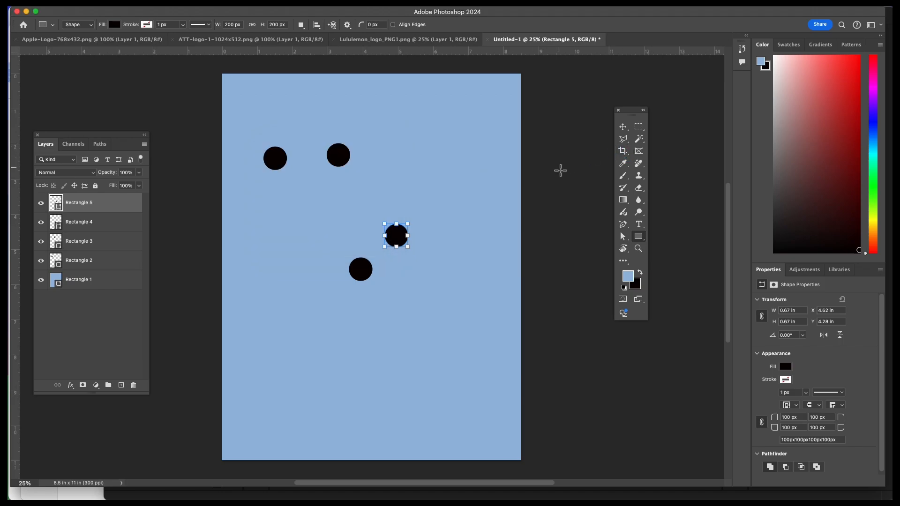
- Paste four copies of the most recently created circle with the Move tool active
key(v)
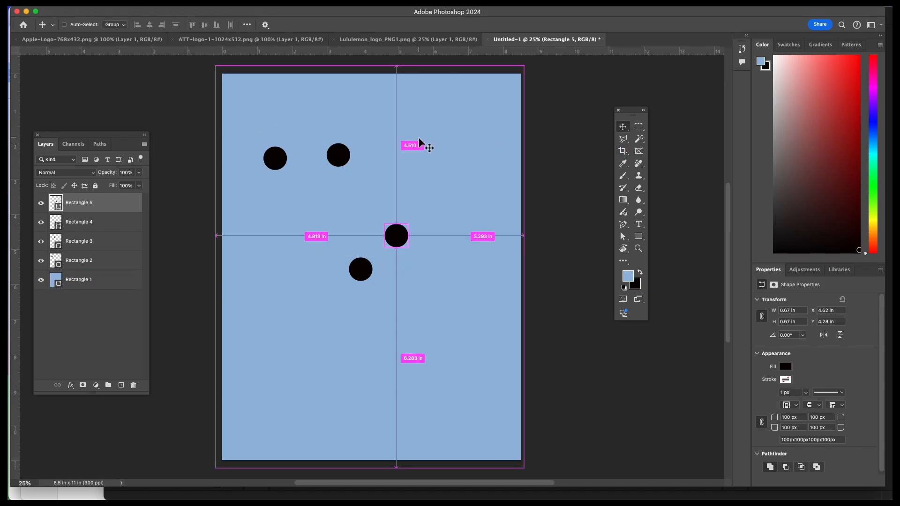
key(super+v)
key(super+v)
key(super+v)
key(super+v)
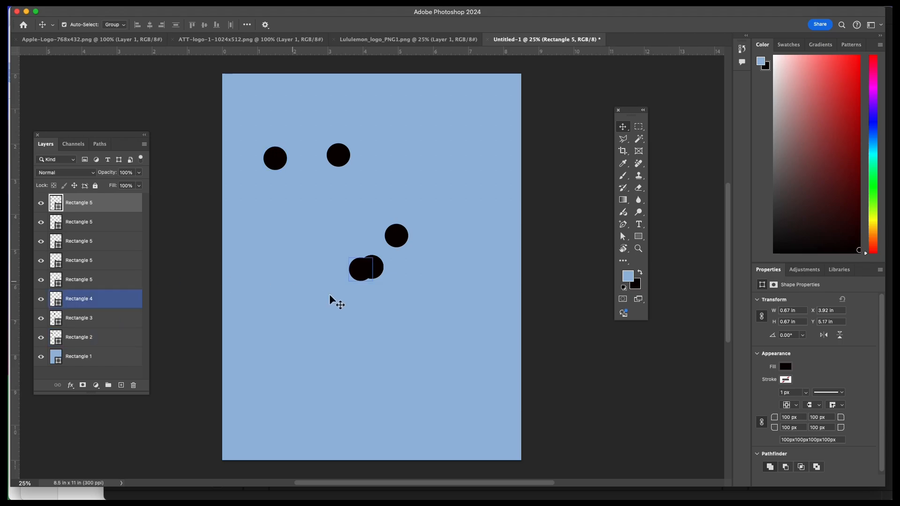
- Spread the pasted circles apart across the canvas so none of them overlap
drag(377, 272, 258, 248)
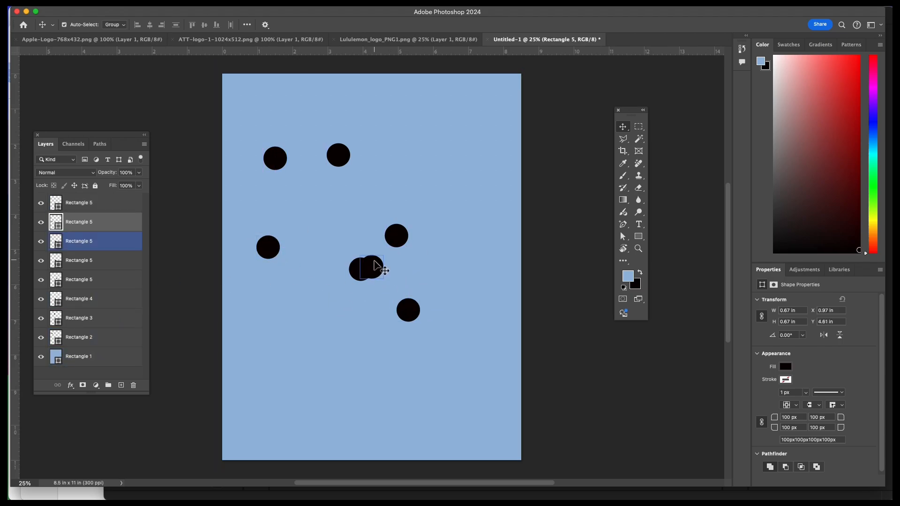
drag(373, 263, 407, 170)
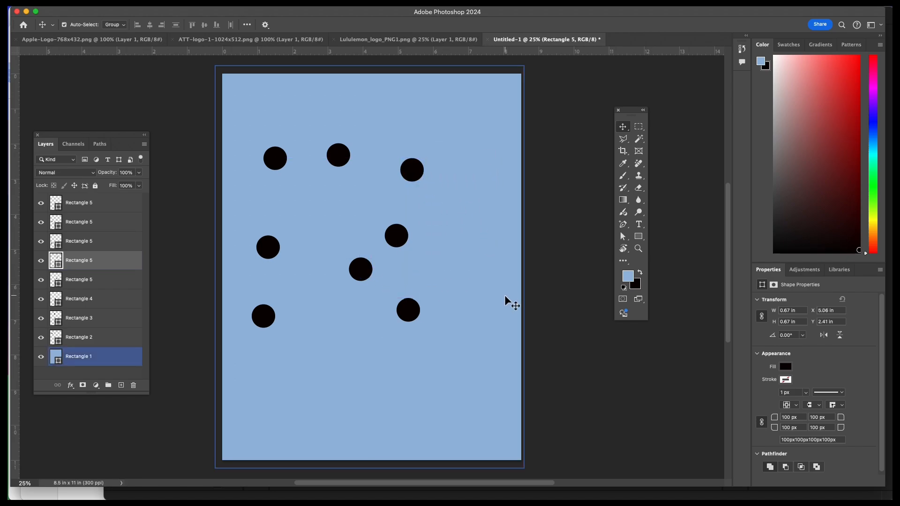
click(198, 283)
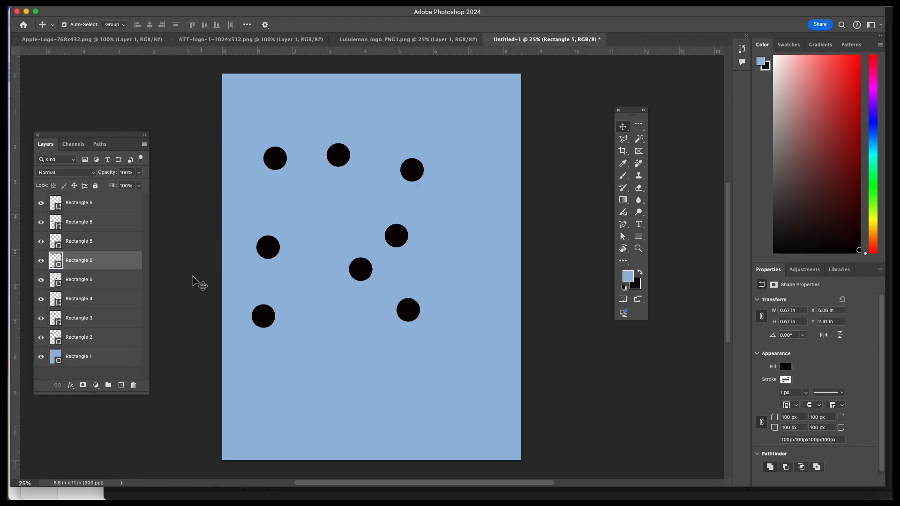
- Duplicate the five Rectangle 5 layers within the same document and move the copies about 1.5 in to the right
click(77, 209)
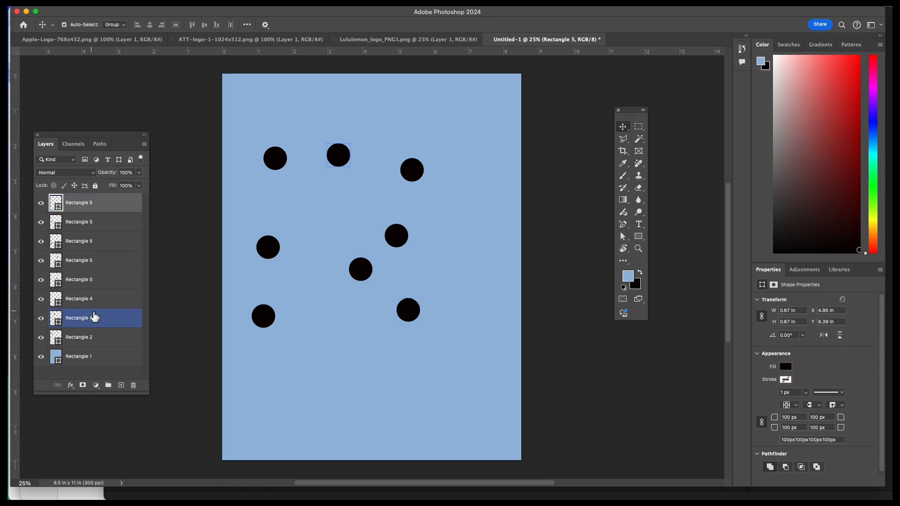
shift+click(104, 286)
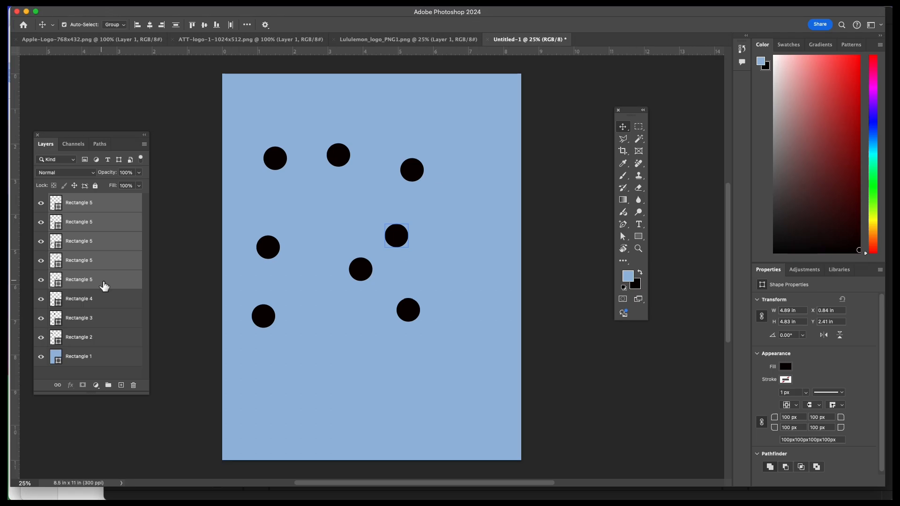
right_click(104, 259)
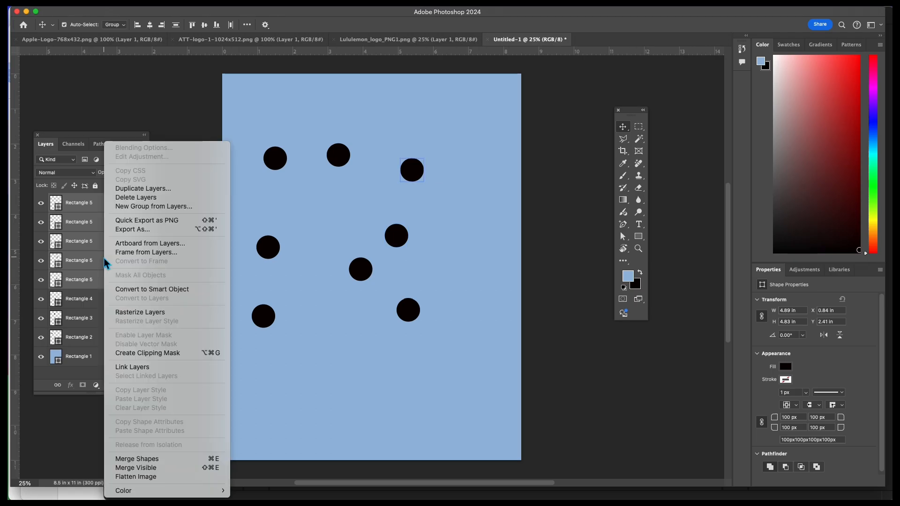
click(157, 189)
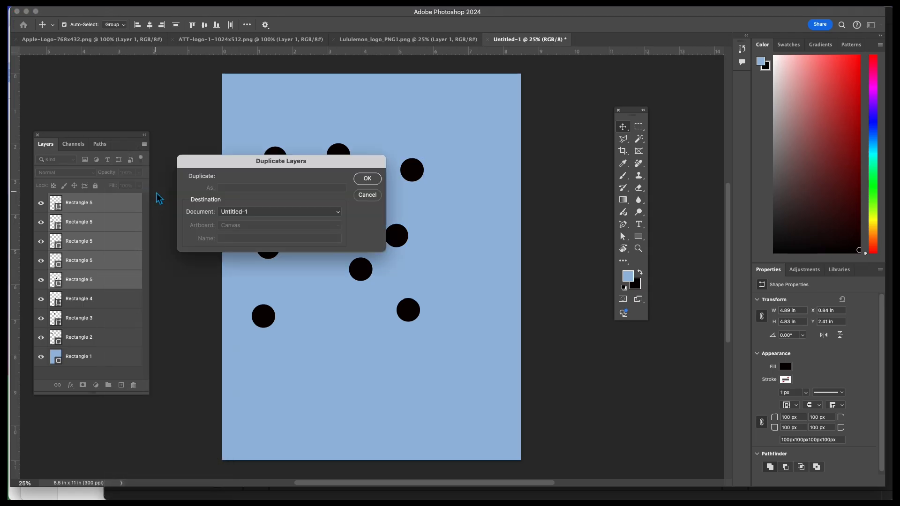
click(366, 178)
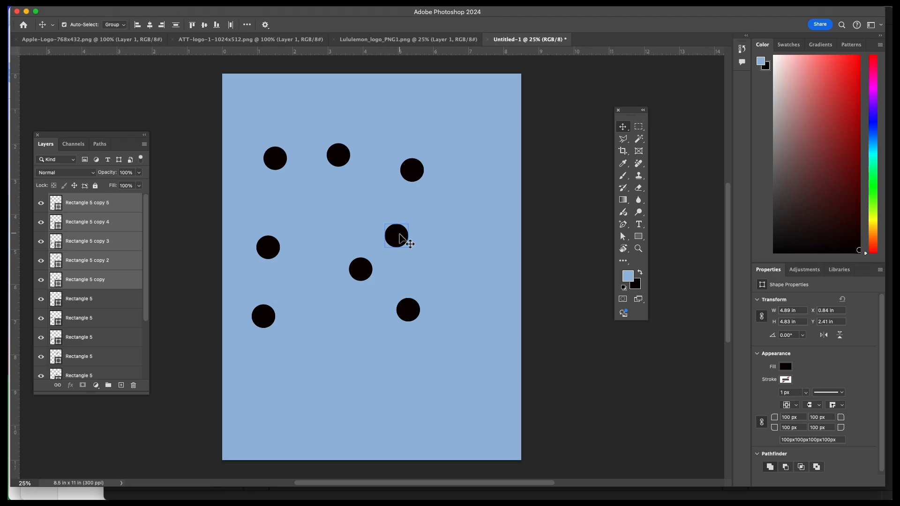
drag(399, 239, 455, 241)
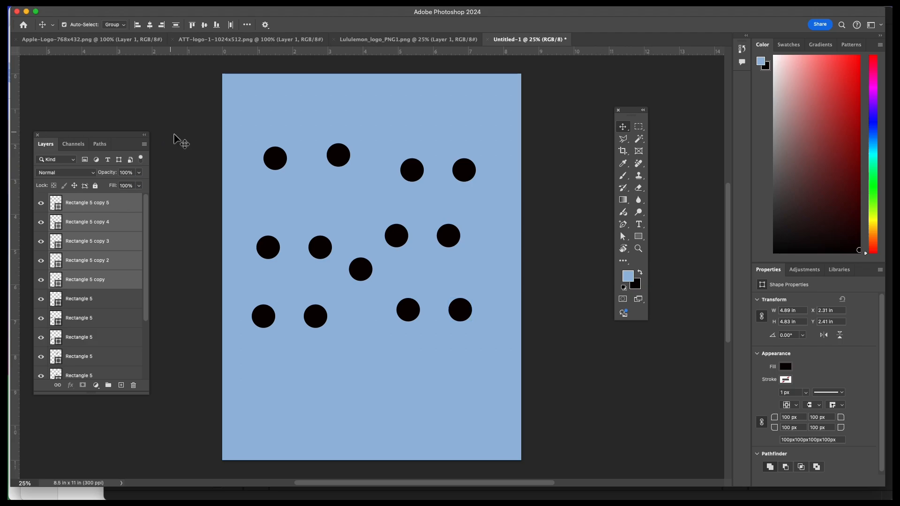
- Change the fill of the Rectangle 5 copy 2 circle to white with the Rectangle tool, without creating an additional rectangle
click(638, 237)
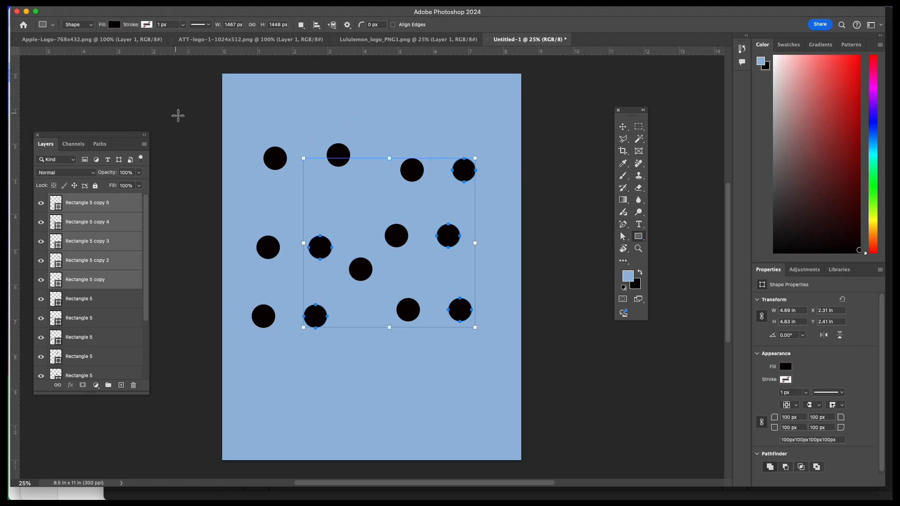
click(94, 261)
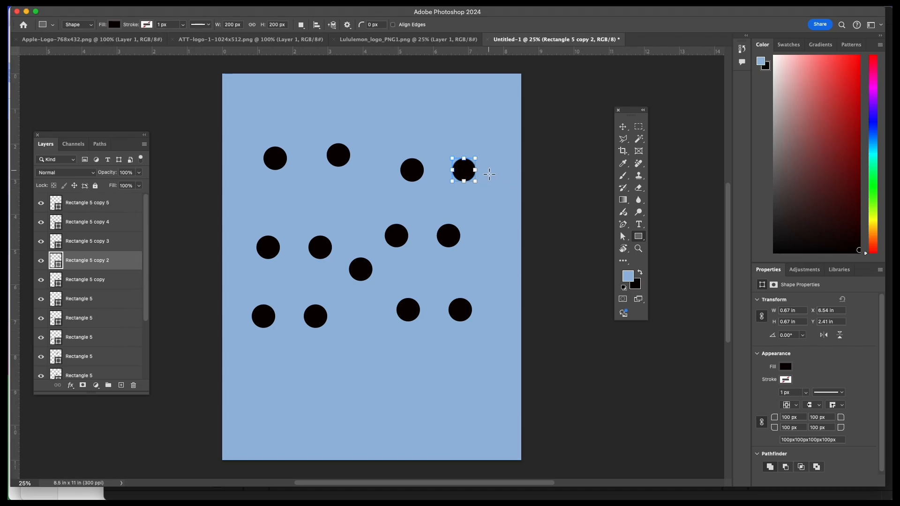
click(115, 29)
click(75, 76)
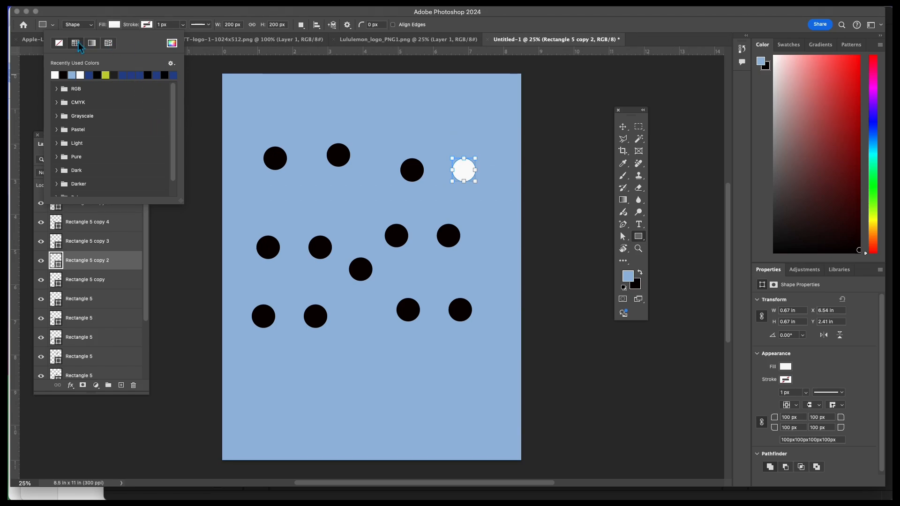
click(33, 78)
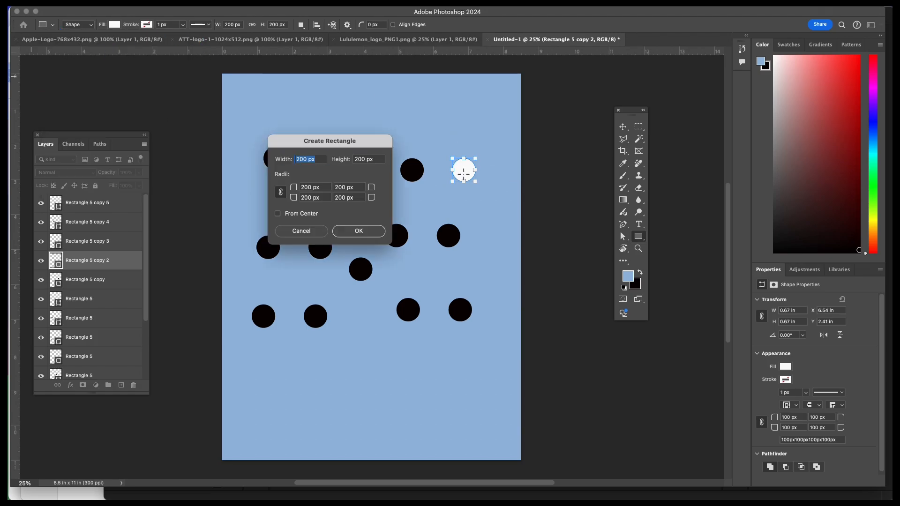
click(314, 231)
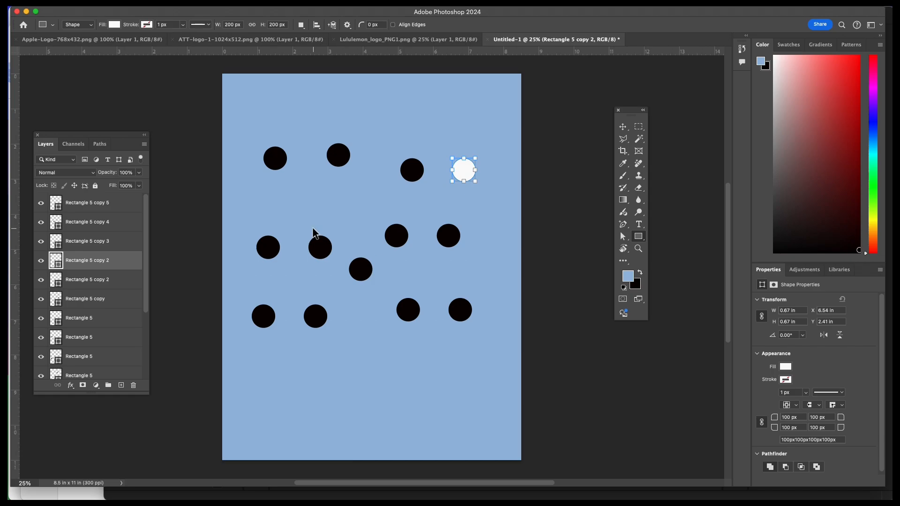
- Paste five copies of the white circle and spread them across the canvas so none overlaps another circle
key(ctrl+v)
key(ctrl+v)
key(ctrl+v)
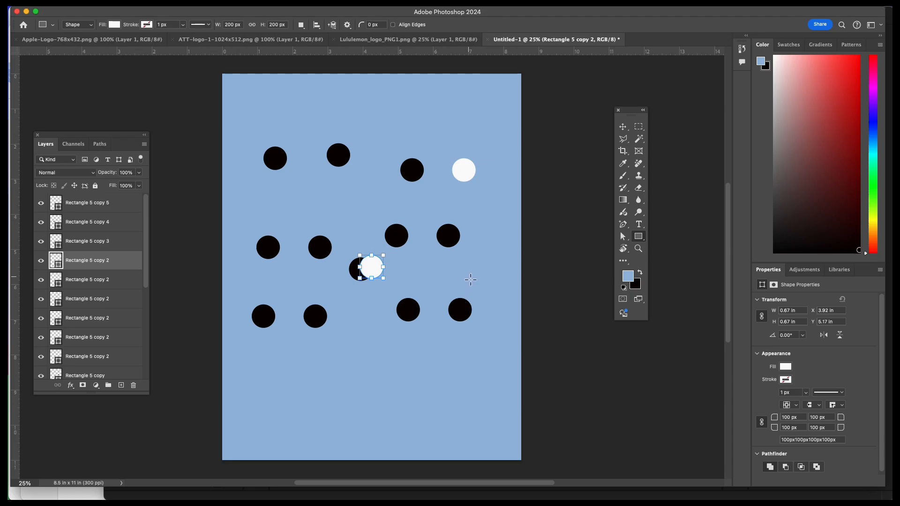
click(628, 126)
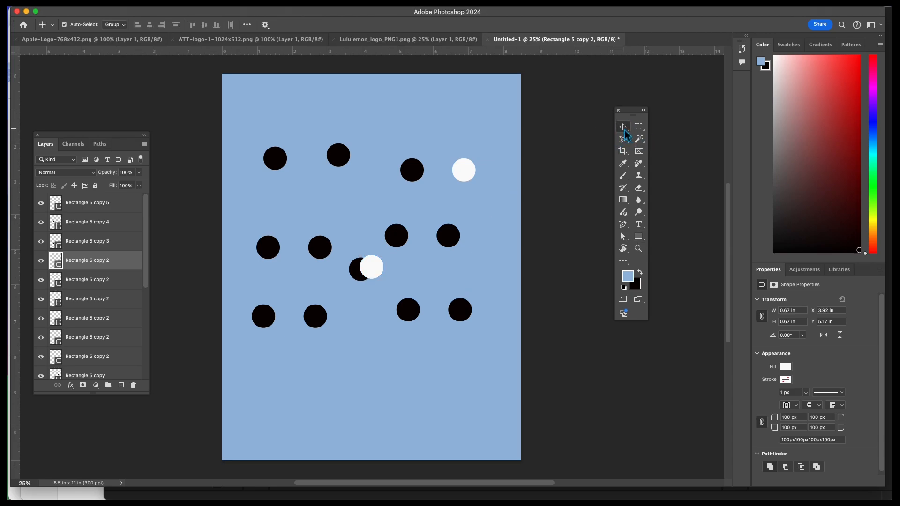
drag(382, 272, 445, 272)
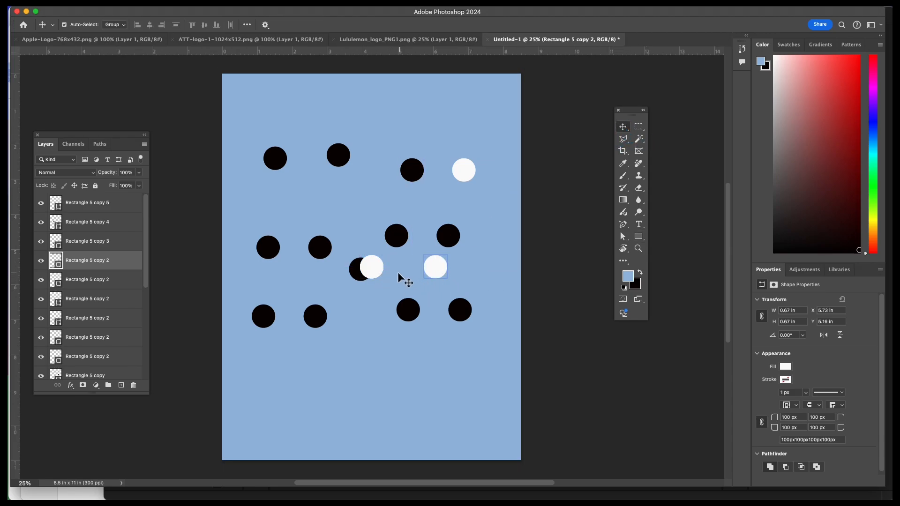
drag(374, 270, 398, 279)
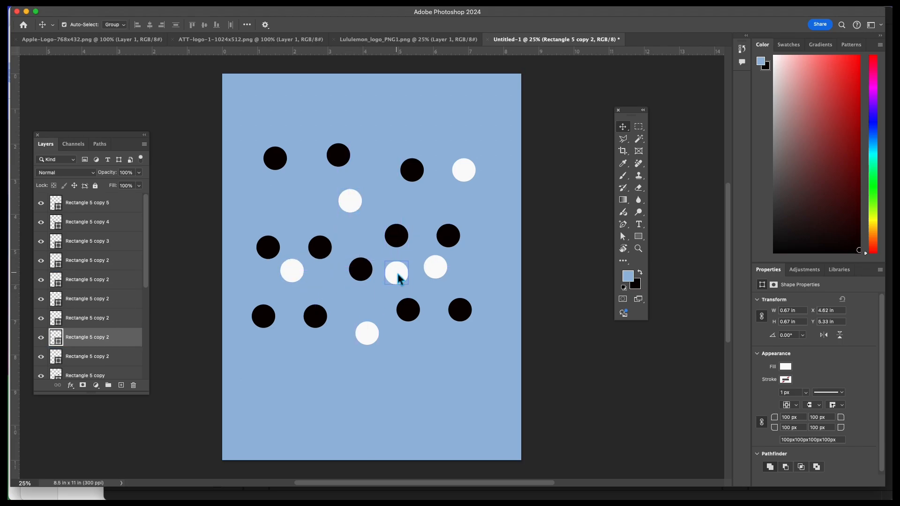
- Examine the layer list to identify which layers hold the white circles and which hold the black ones
drag(104, 260, 104, 293)
scroll(104, 293, down, 2)
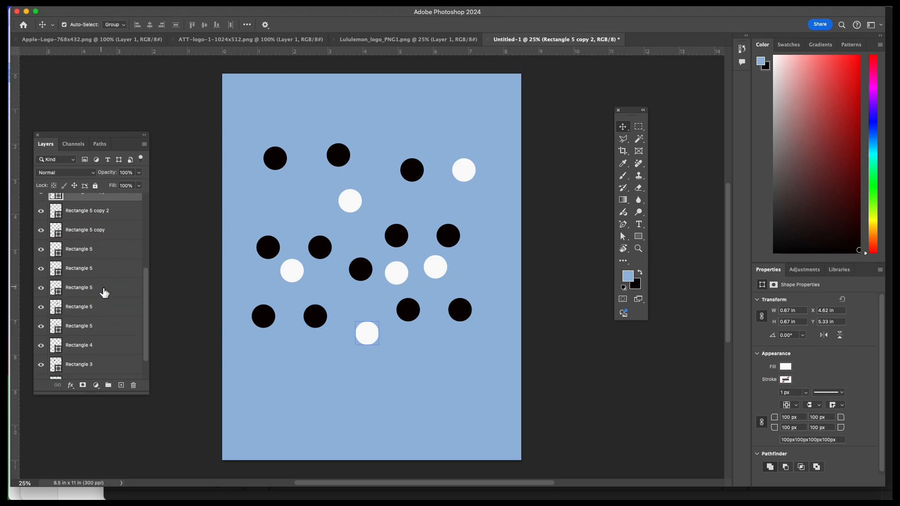
click(115, 339)
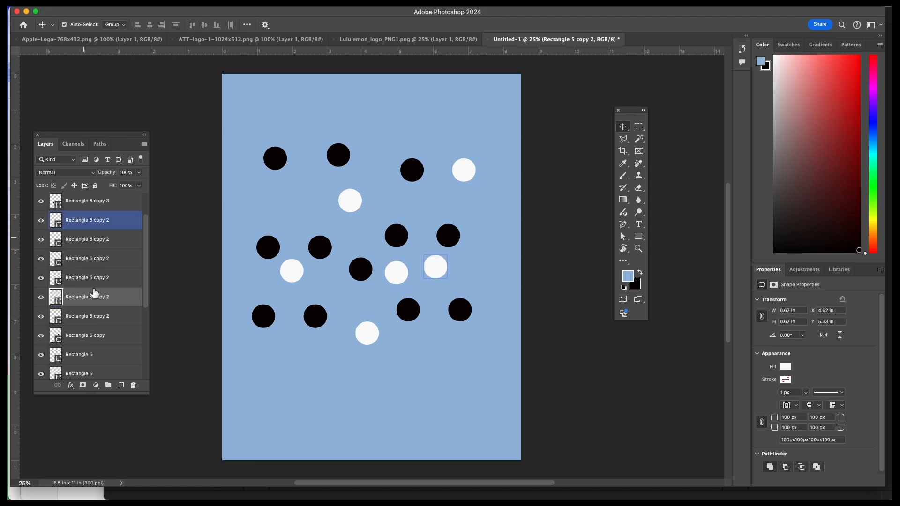
click(42, 319)
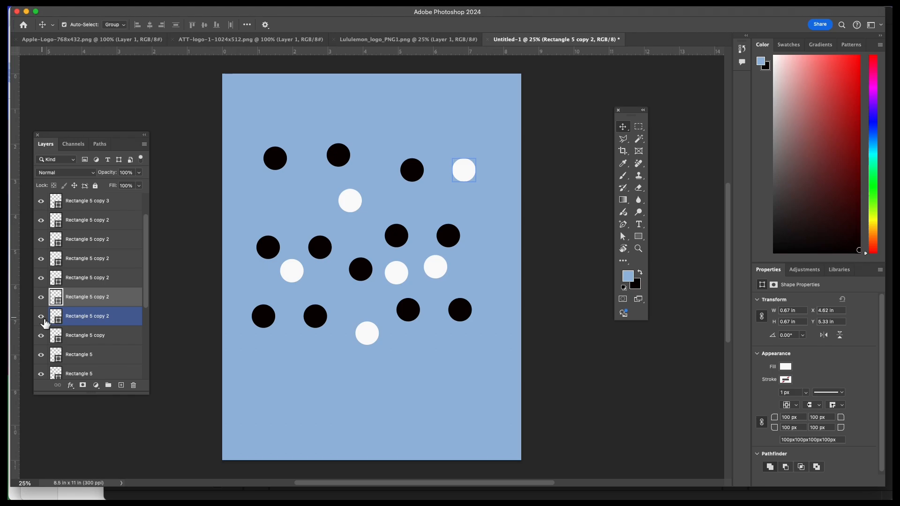
click(97, 321)
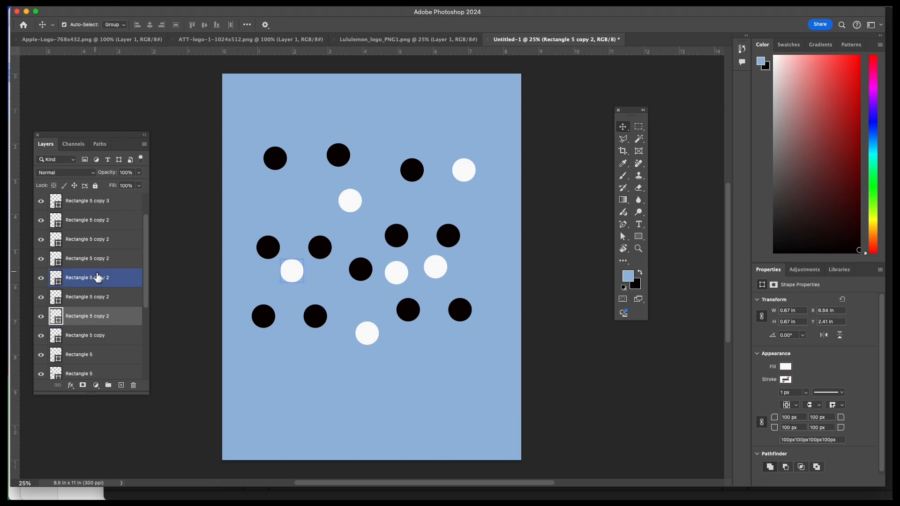
scroll(97, 277, up, 2)
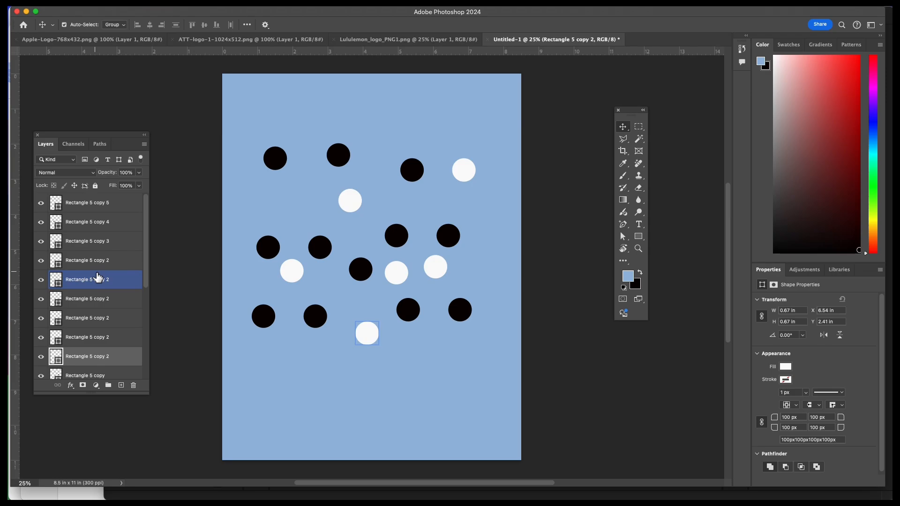
click(125, 318)
click(56, 279)
click(49, 260)
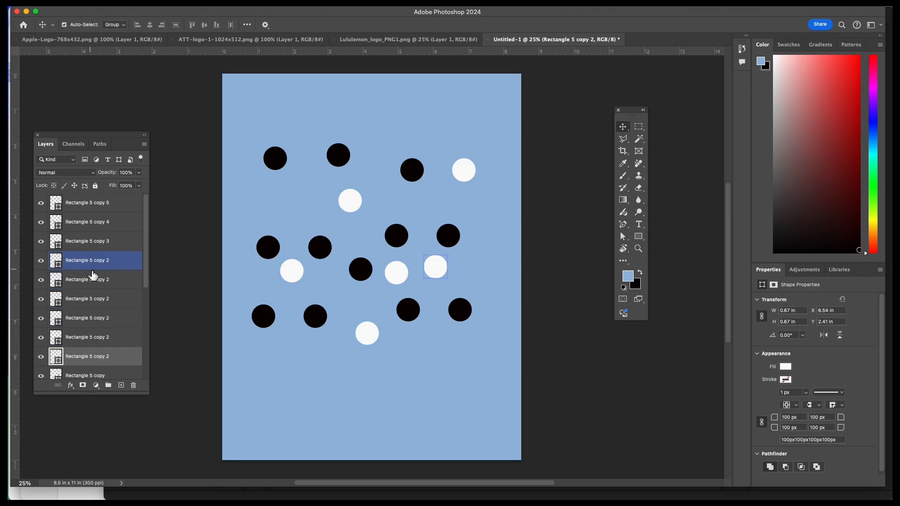
click(47, 241)
click(44, 229)
click(43, 225)
click(43, 225)
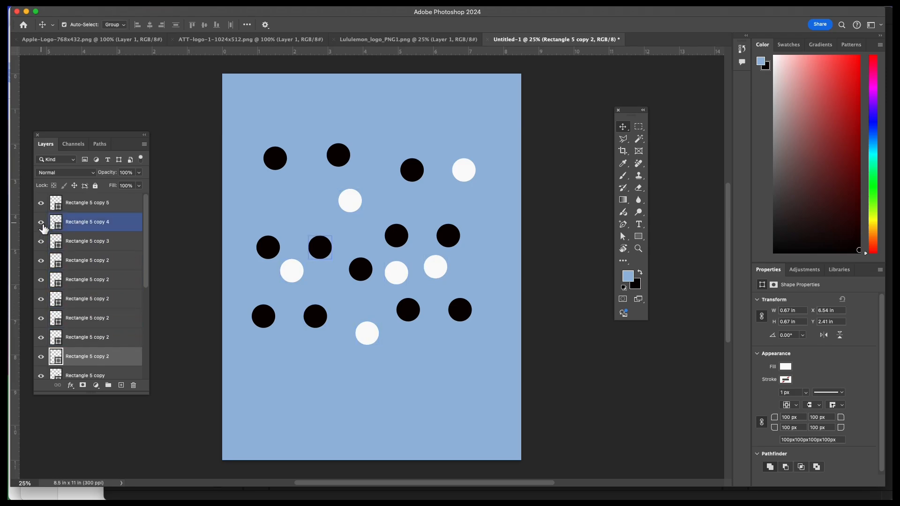
click(45, 207)
click(43, 204)
click(42, 204)
click(61, 204)
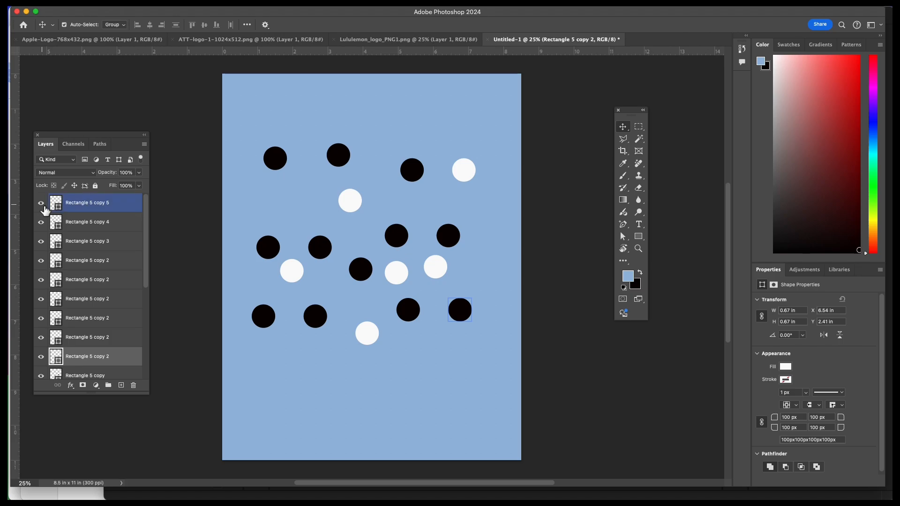
- Group the layers from Rectangle 5 copy 4 down to the last Rectangle 5 copy 2 under the name "white squares"
click(76, 225)
shift+click(76, 227)
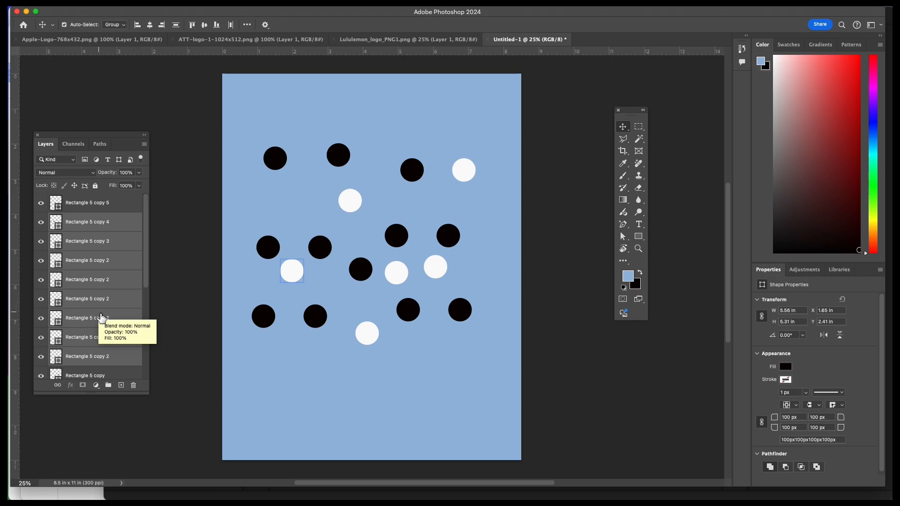
right_click(126, 231)
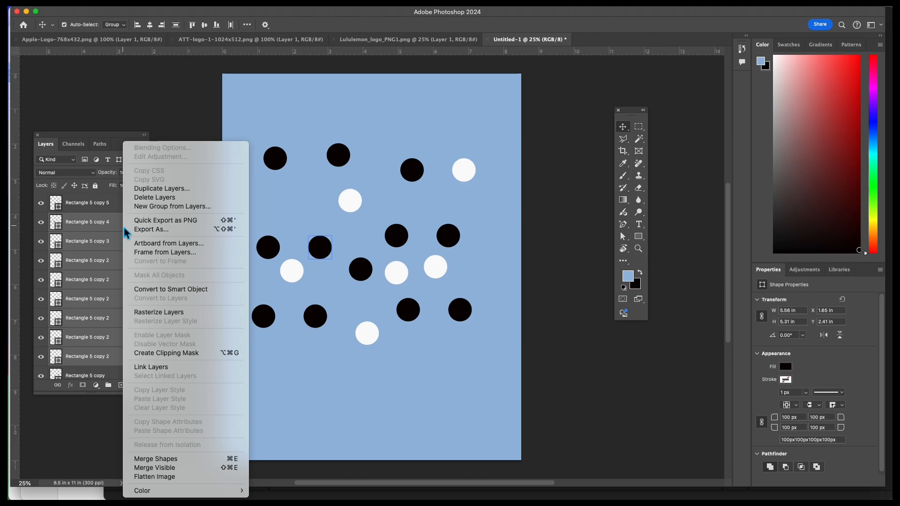
click(179, 206)
key(BackSpace)
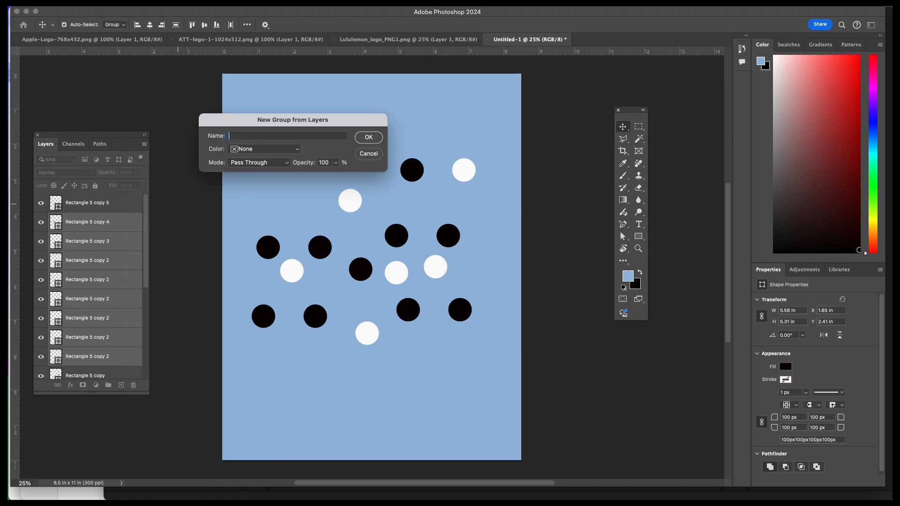
text(white squares)
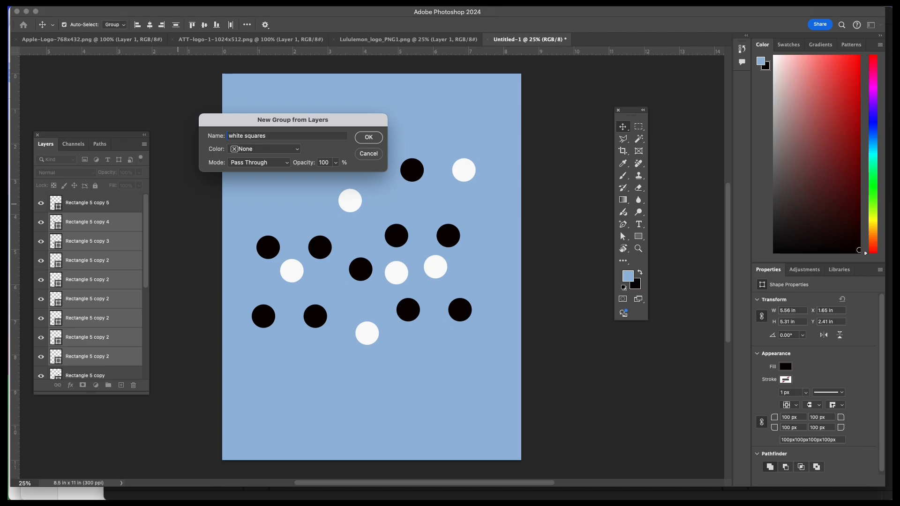
key(Return)
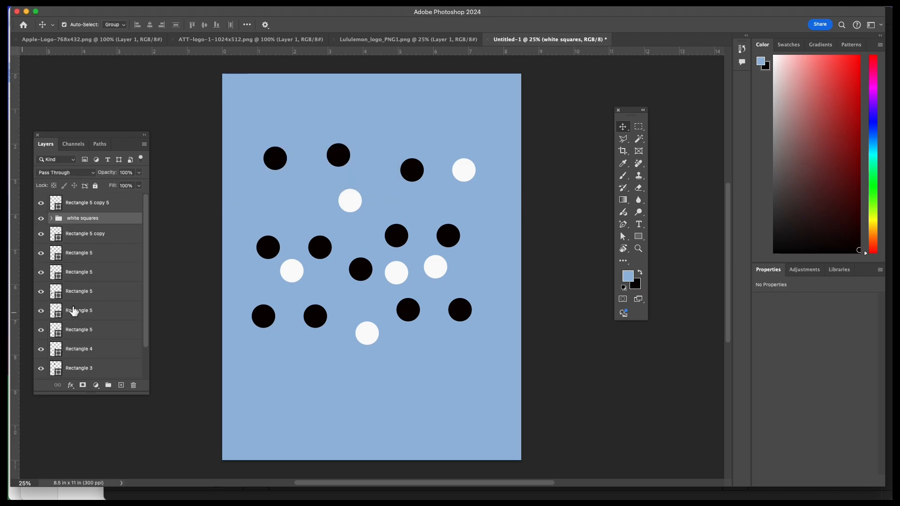
- Move the white squares group about 0.2 in to the right and 0.1 in up
click(107, 234)
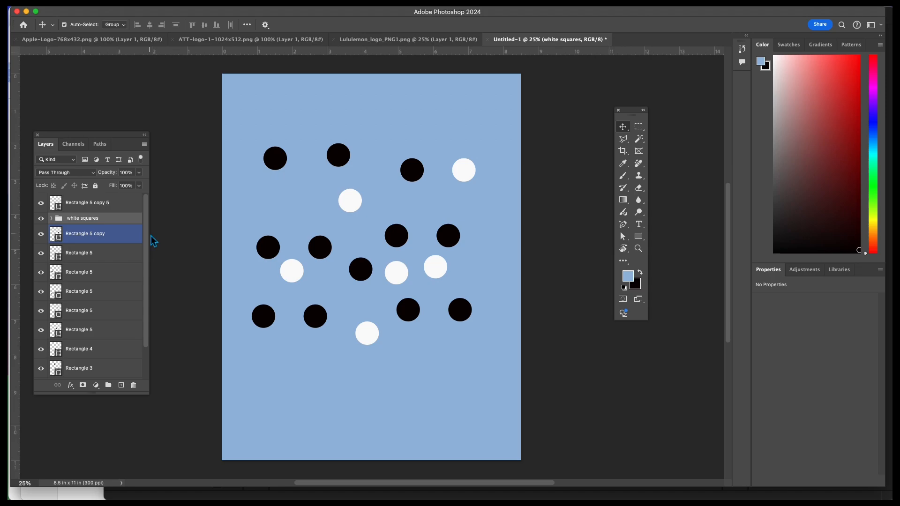
click(112, 219)
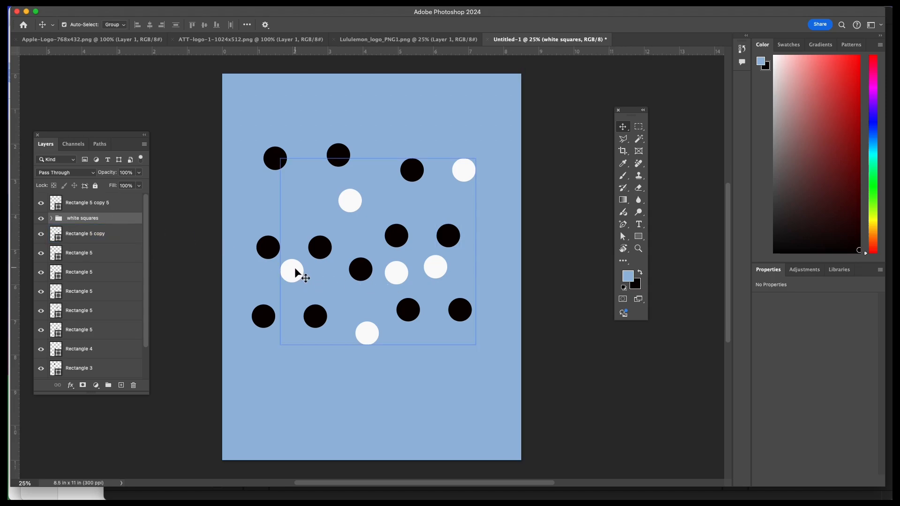
mouse_move(294, 270)
mouse_down()
mouse_move(302, 238)
mouse_move(277, 232)
mouse_move(313, 255)
mouse_move(301, 267)
mouse_up()
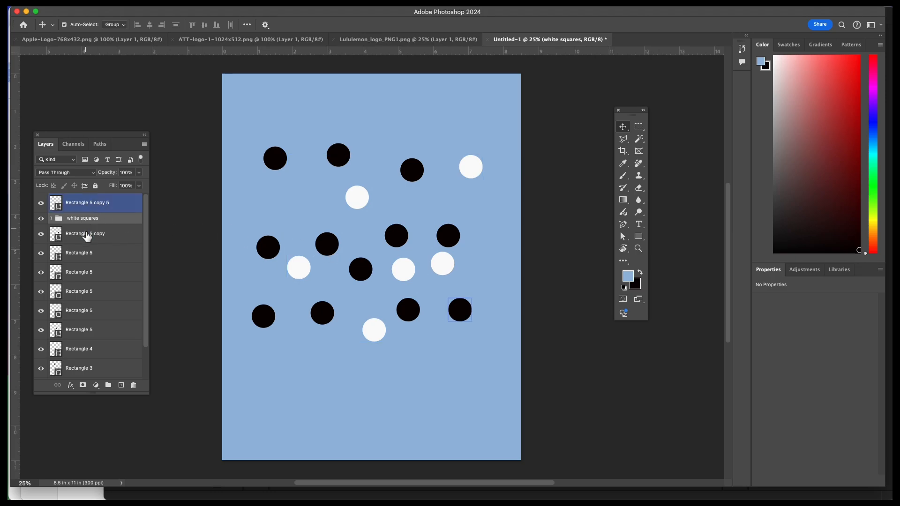
- Ungroup the white squares group and hide the black circle layers Rectangle 5 copy 4 and Rectangle 5 copy 3
click(51, 218)
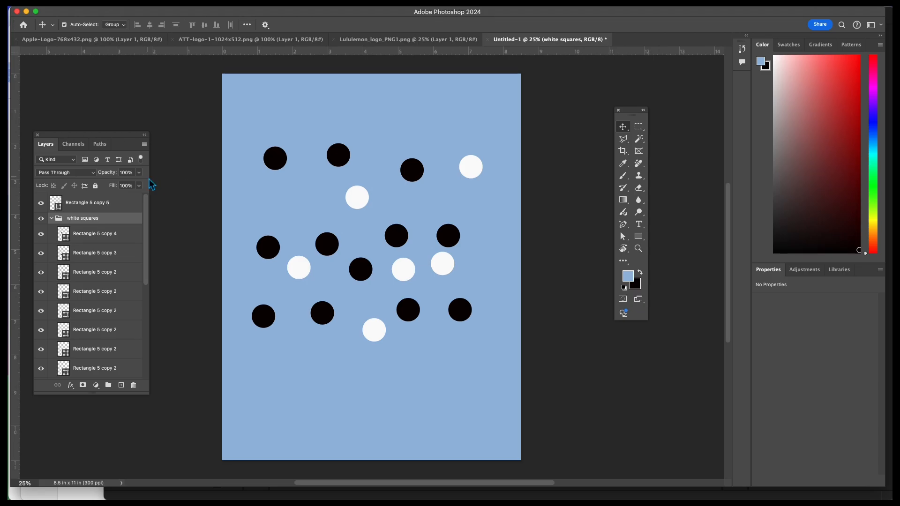
click(132, 203)
click(126, 220)
right_click(123, 219)
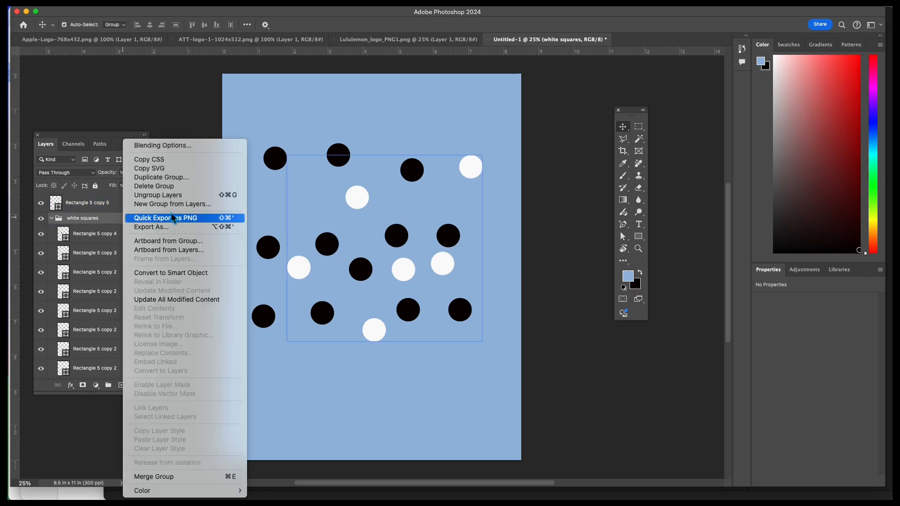
click(159, 195)
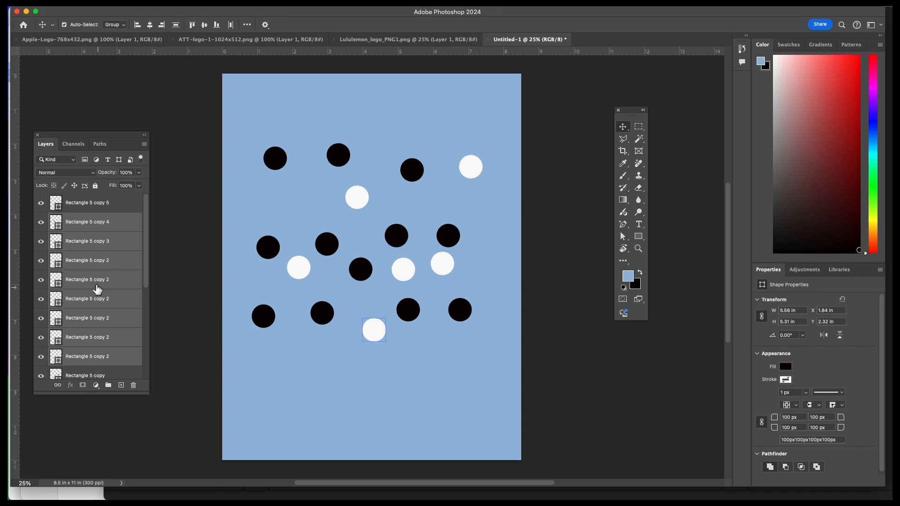
click(41, 224)
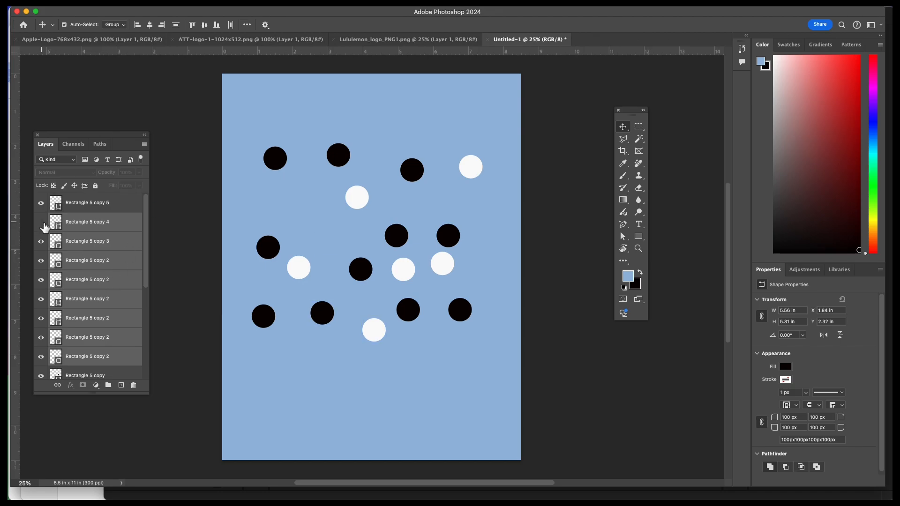
click(41, 241)
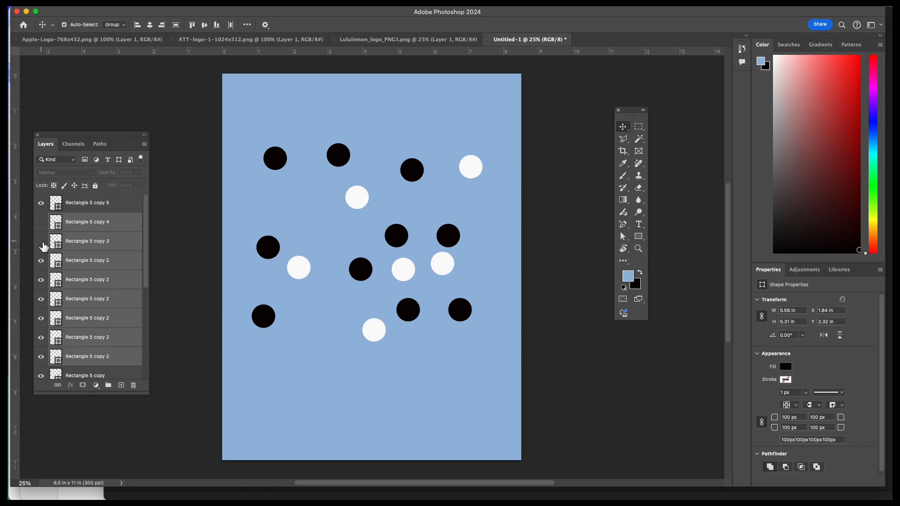
- Select the six Rectangle 5 copy 2 layers and move the white circles about 0.4 in right and 0.3 in down
click(86, 265)
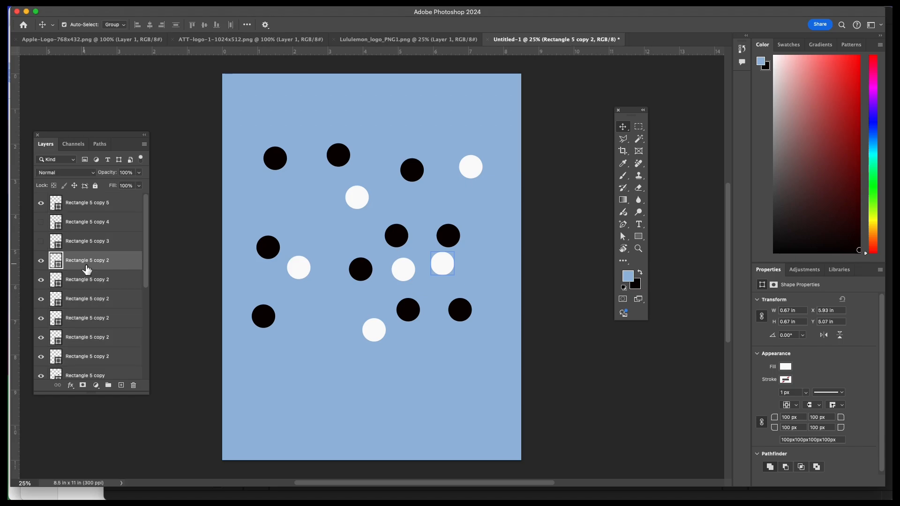
shift+click(94, 359)
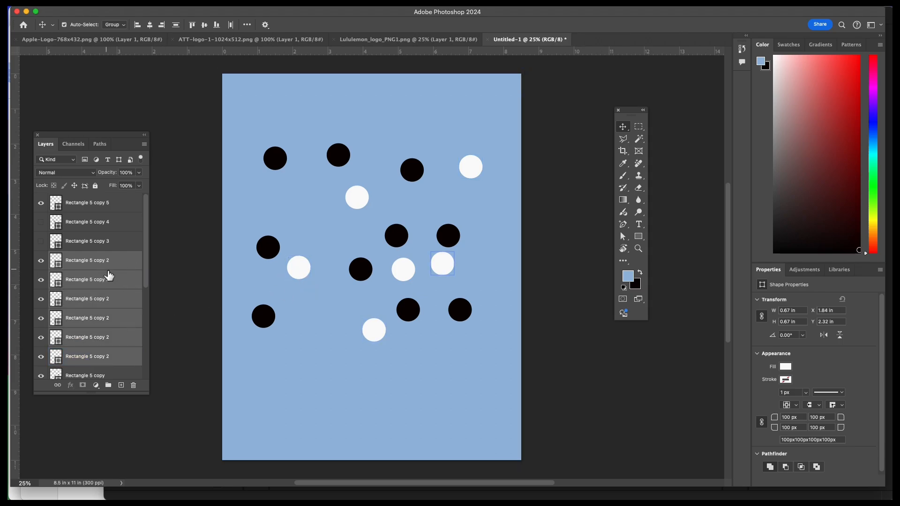
drag(295, 265, 312, 278)
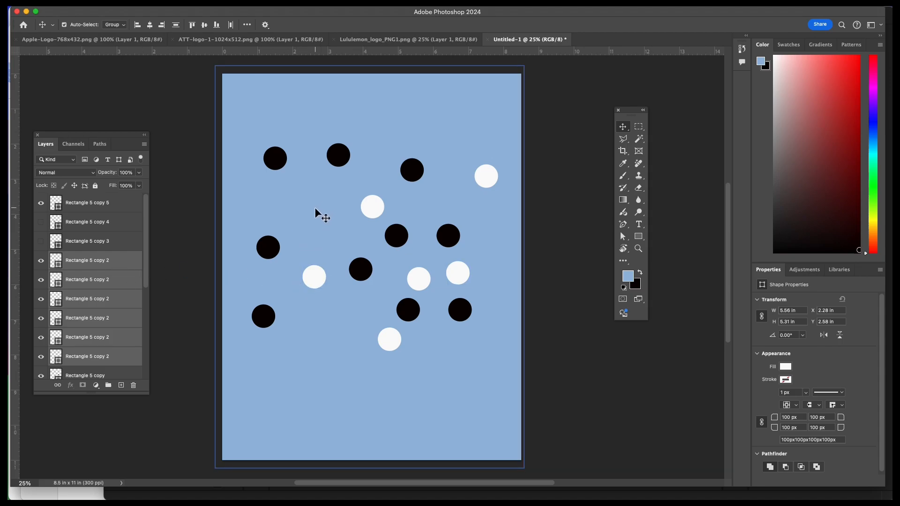
- Group the six selected Rectangle 5 copy 2 layers as "White Squares" and move the group about 0.2 in right and 0.3 in up
right_click(125, 267)
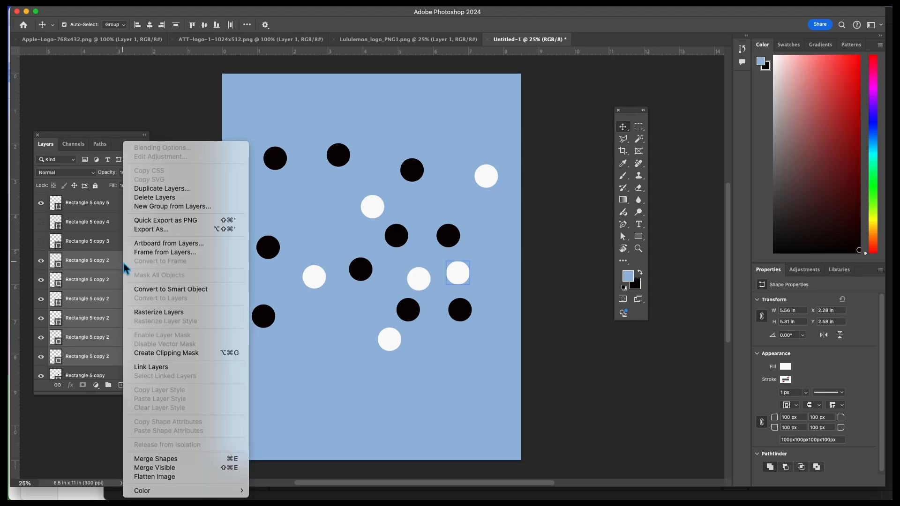
click(180, 207)
key(BackSpace)
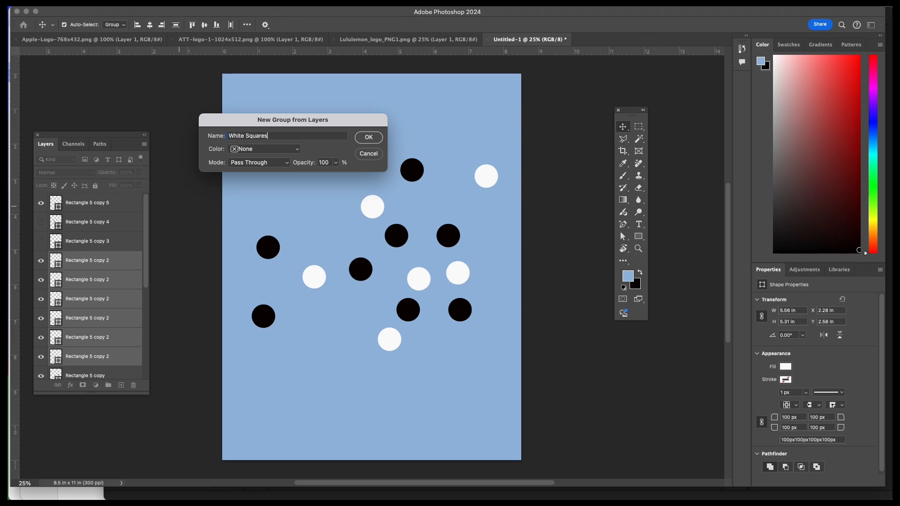
key(Return)
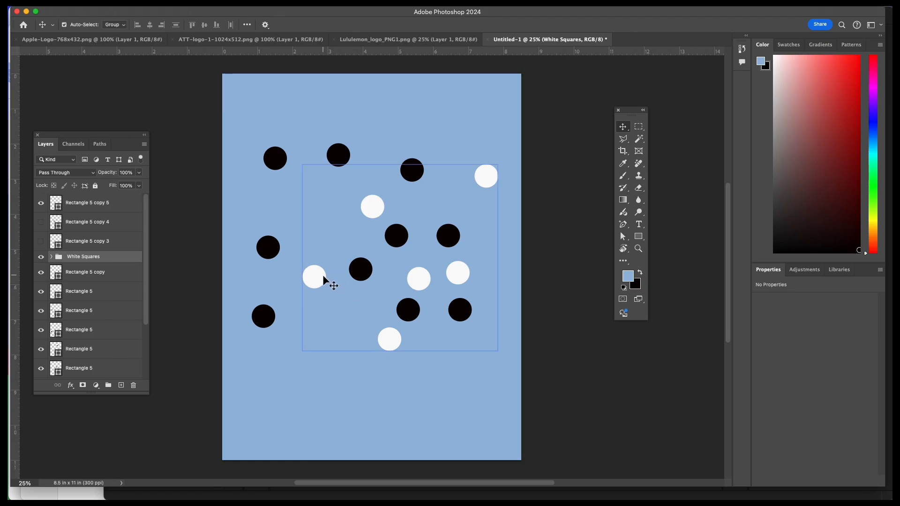
mouse_move(319, 278)
mouse_down()
mouse_move(313, 309)
mouse_move(314, 265)
mouse_up()
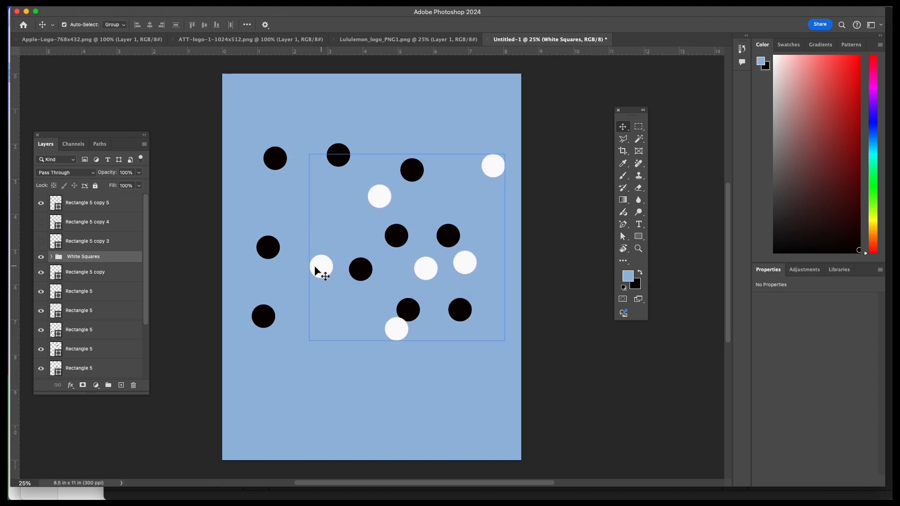
- Look through the layers inside the White Squares group, collapse it and move the group about 0.6 in left and 0.4 in down
click(51, 258)
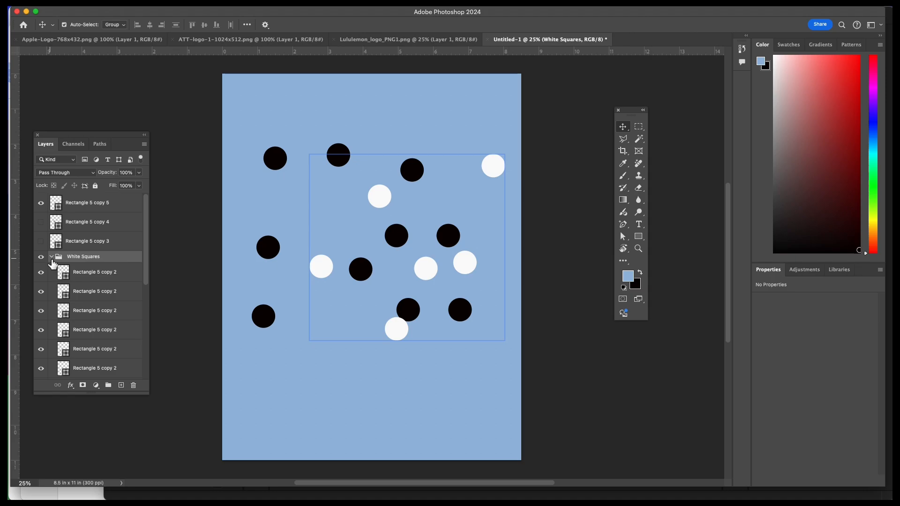
click(51, 257)
click(122, 352)
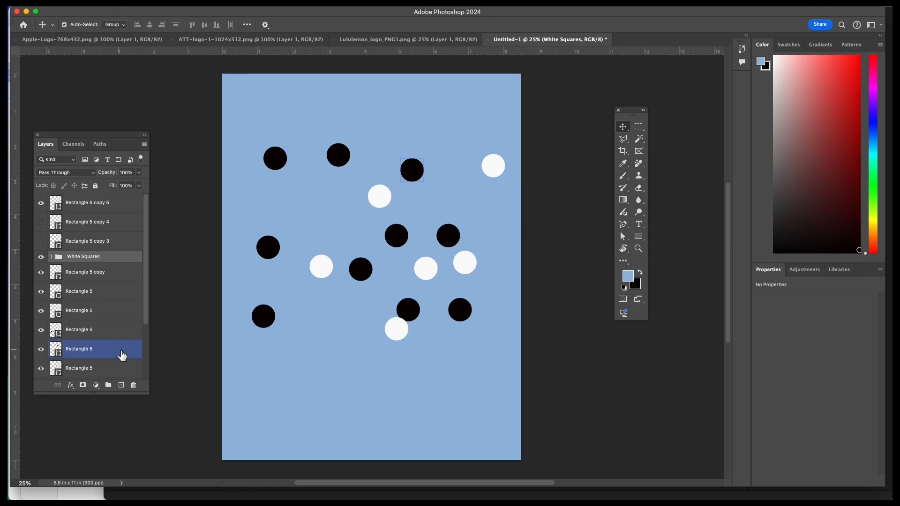
click(322, 264)
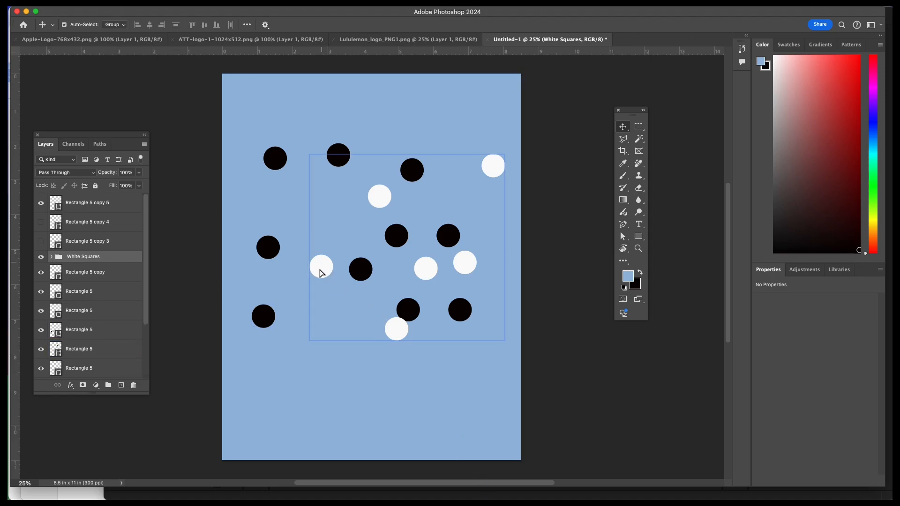
drag(320, 273, 301, 280)
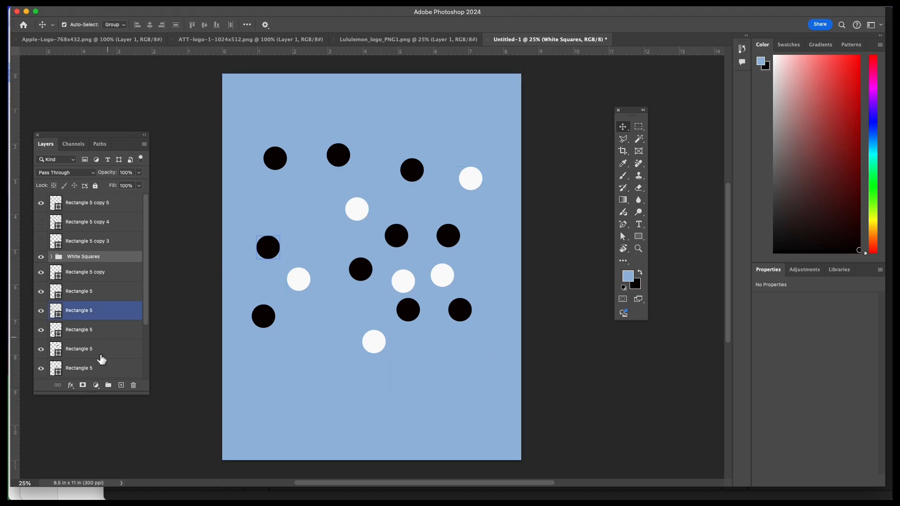
- Add a drop shadow to the White Squares group with a 38 px distance and a near-black colour
click(71, 386)
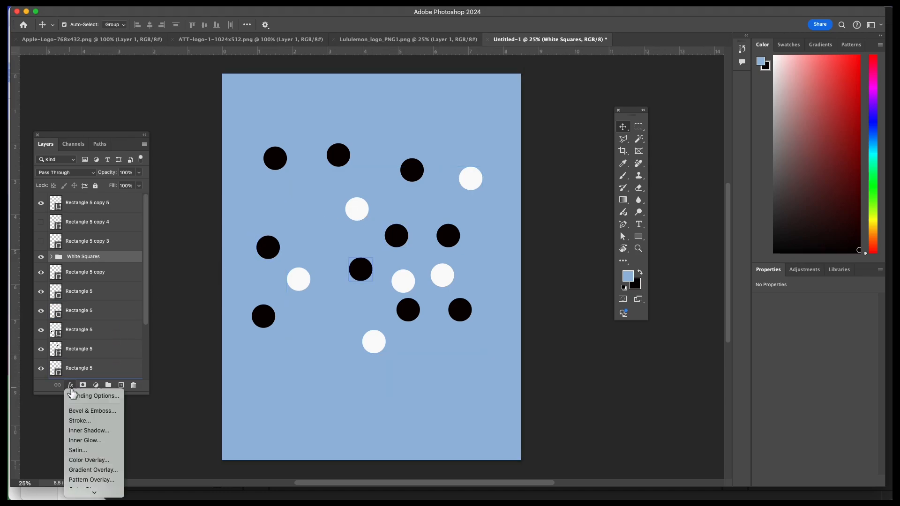
scroll(83, 463, down, 1)
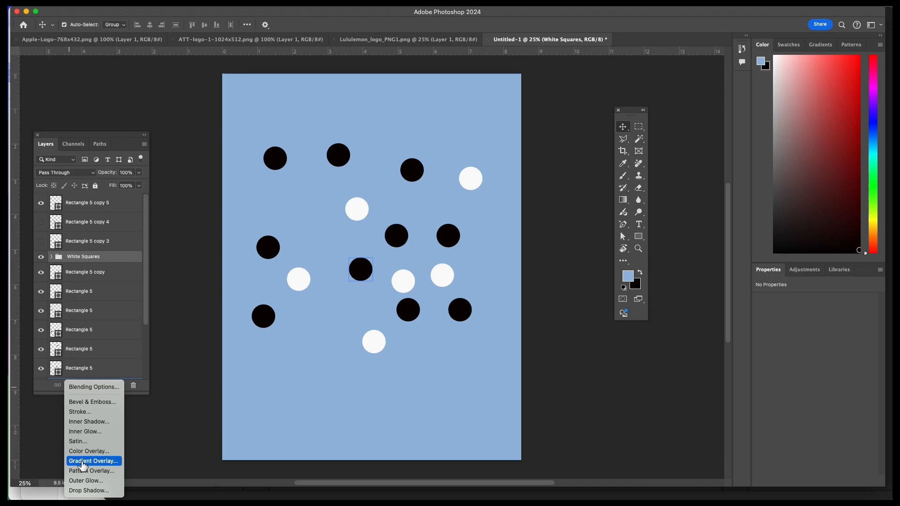
click(90, 491)
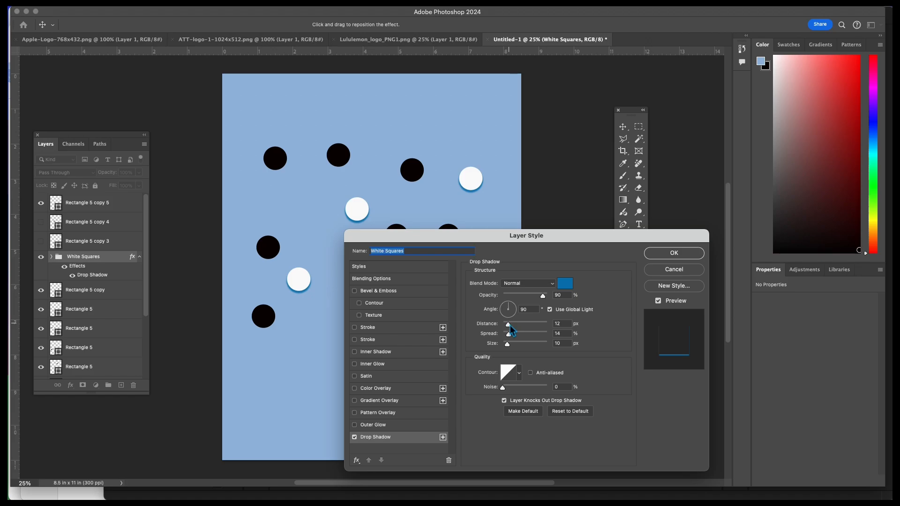
drag(511, 327, 522, 327)
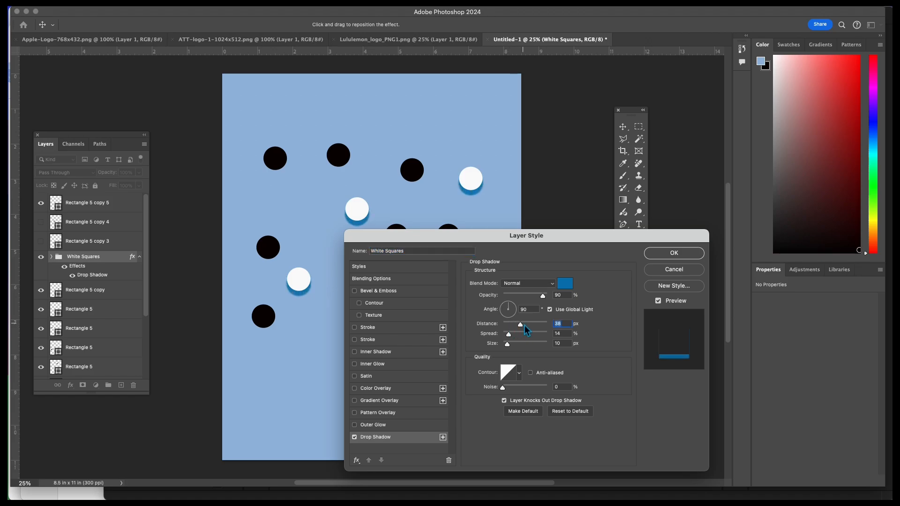
click(566, 285)
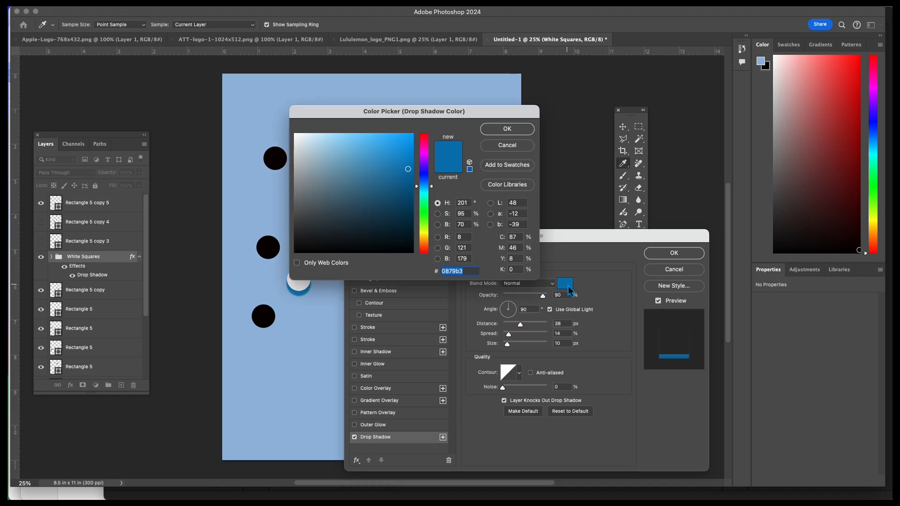
click(414, 251)
click(505, 131)
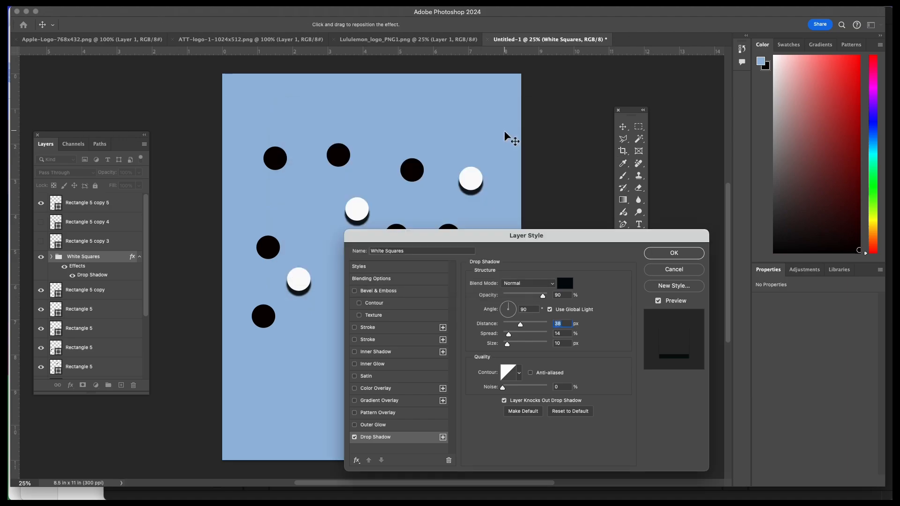
drag(531, 236, 689, 260)
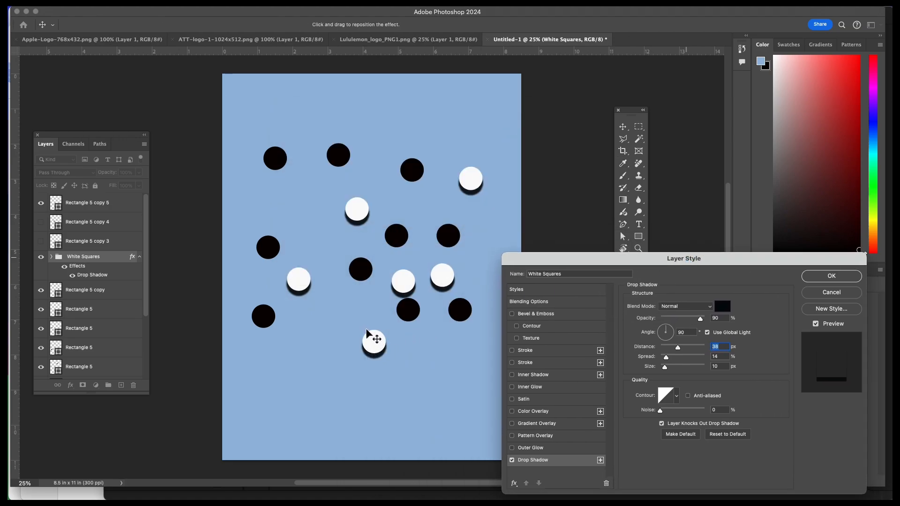
click(849, 276)
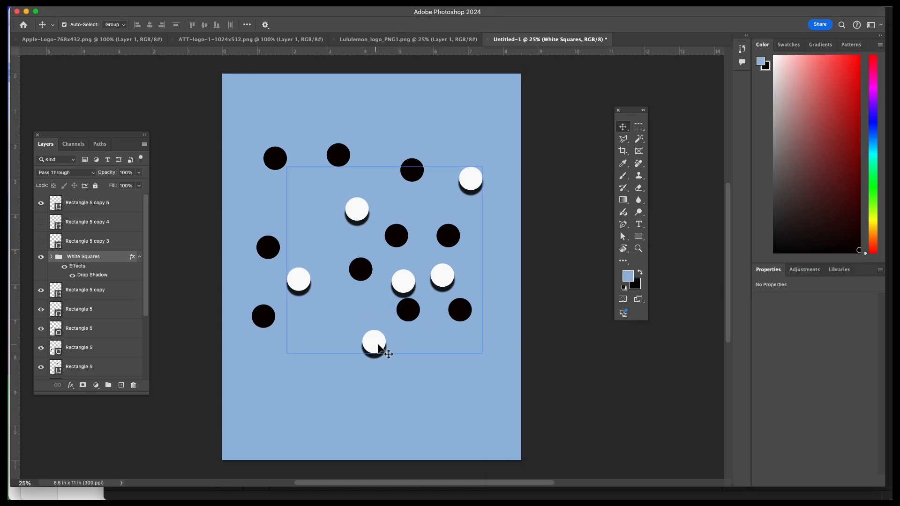
- Nudge the White Squares group about 0.1 in up and ungroup it
mouse_move(379, 347)
mouse_down()
mouse_move(372, 324)
mouse_move(383, 345)
mouse_up()
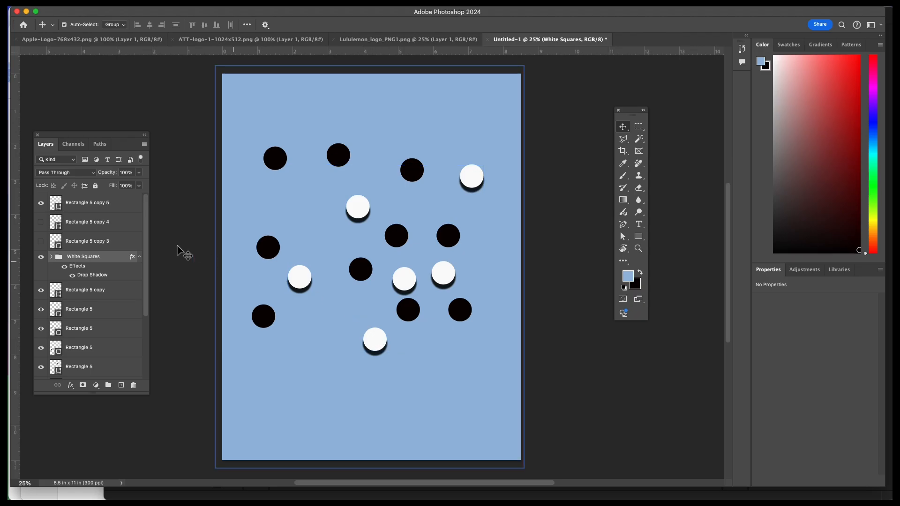
right_click(89, 256)
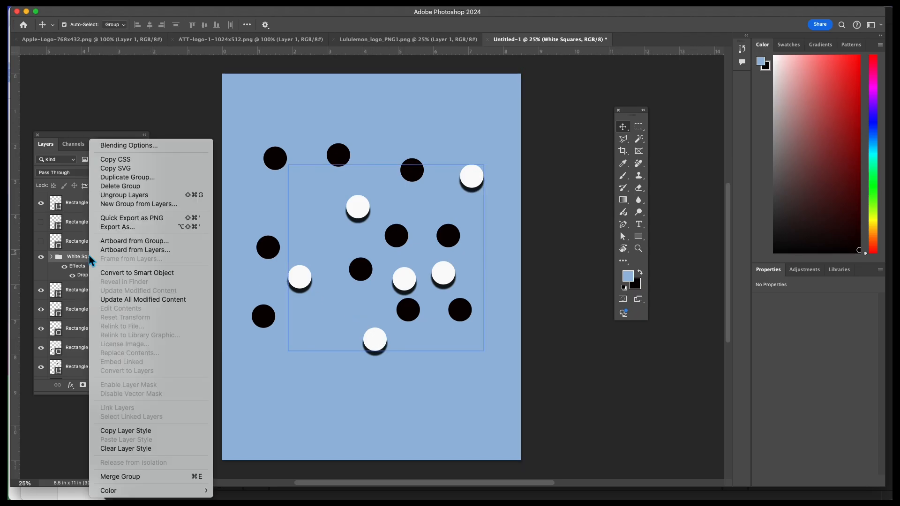
click(133, 196)
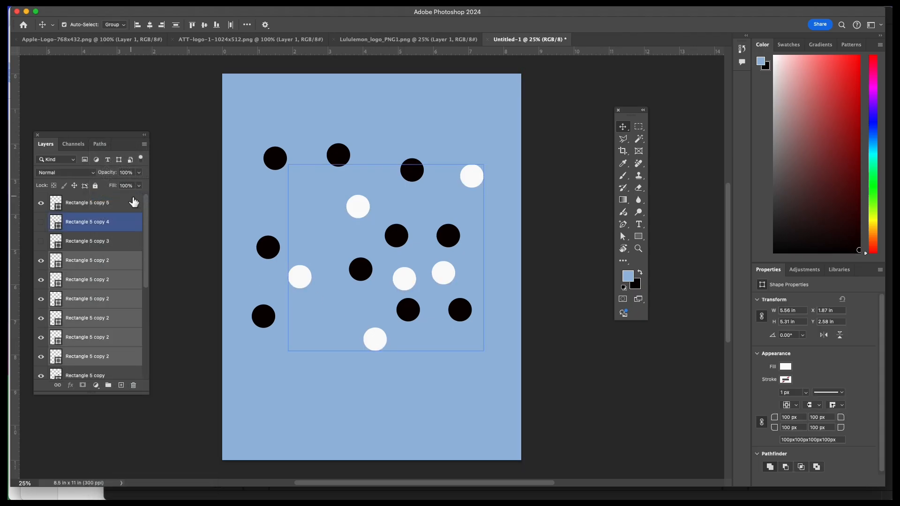
- Link the six Rectangle 5 copy 2 layers and nudge the linked white circles about 0.03 in left
right_click(118, 262)
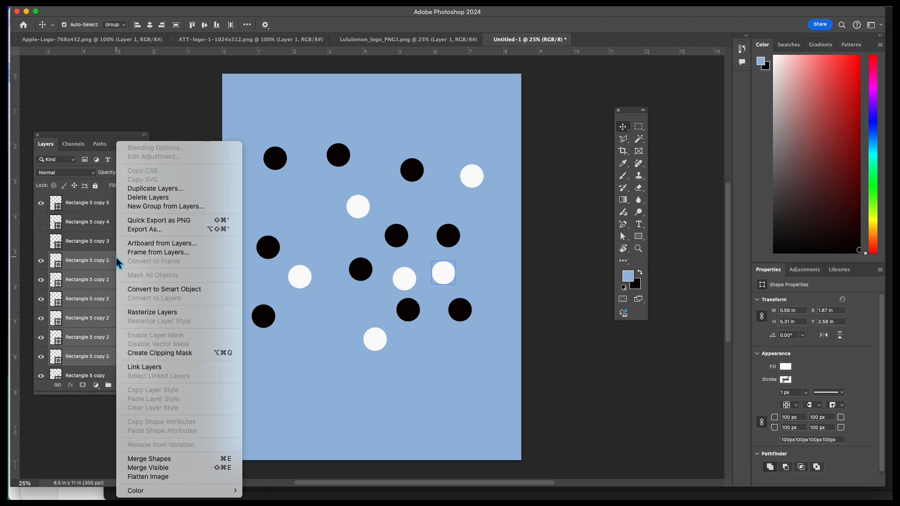
click(145, 366)
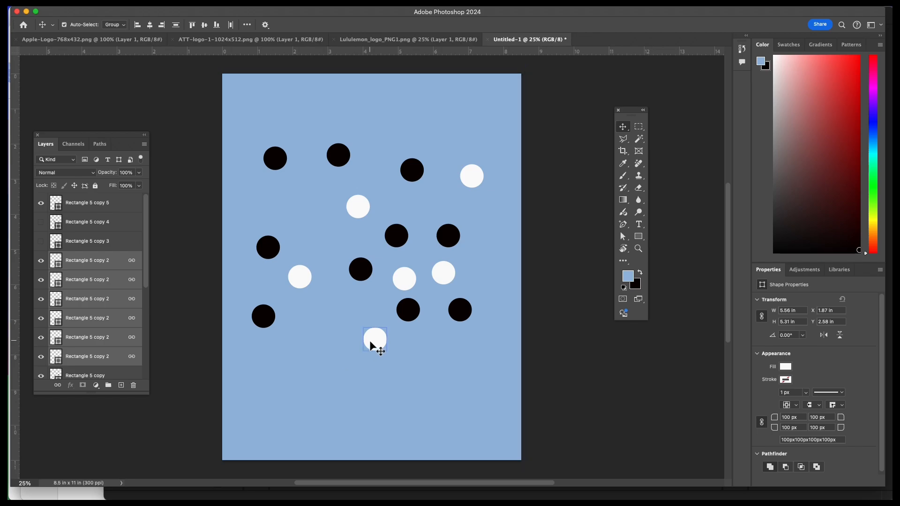
mouse_move(369, 340)
mouse_down()
mouse_move(379, 350)
mouse_move(365, 338)
mouse_move(389, 330)
mouse_move(361, 345)
mouse_move(371, 338)
mouse_move(371, 347)
mouse_up()
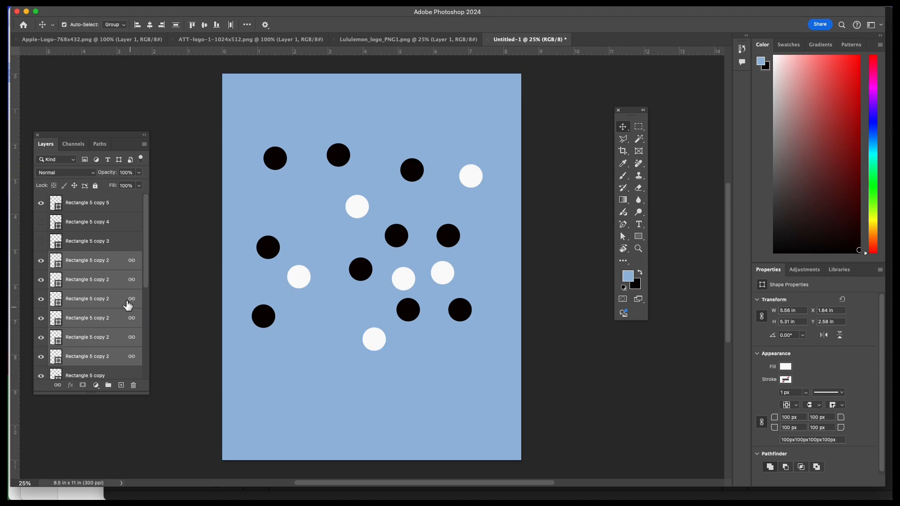
- Hide and reshow the third Rectangle 5 copy 2 layer, and give it a near-black drop shadow with a 38 px distance
click(80, 302)
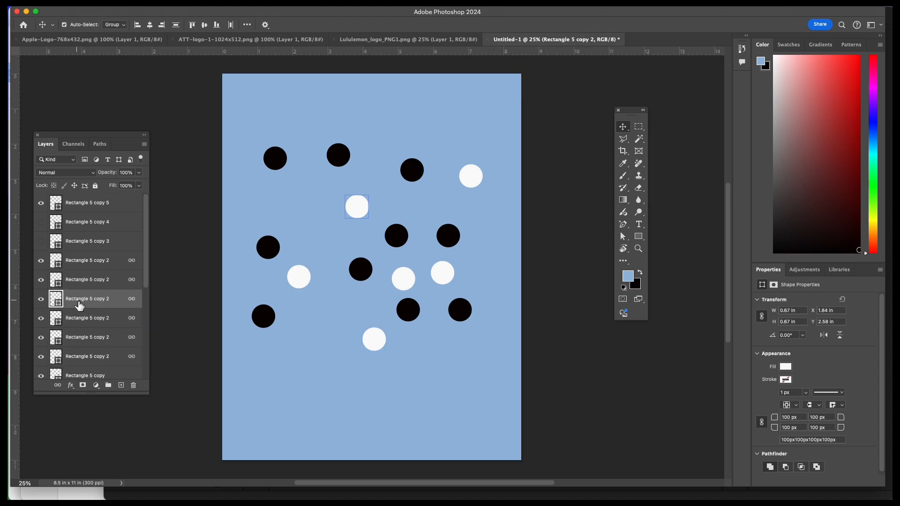
click(40, 302)
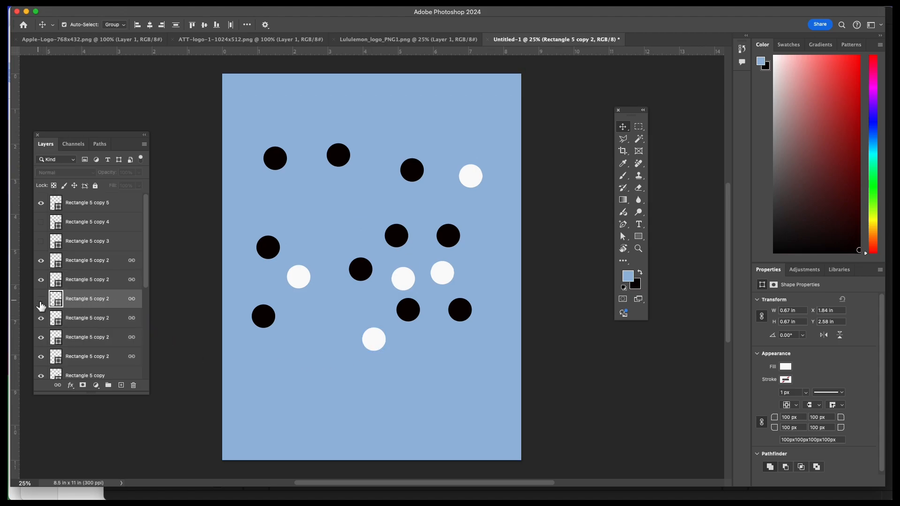
click(40, 303)
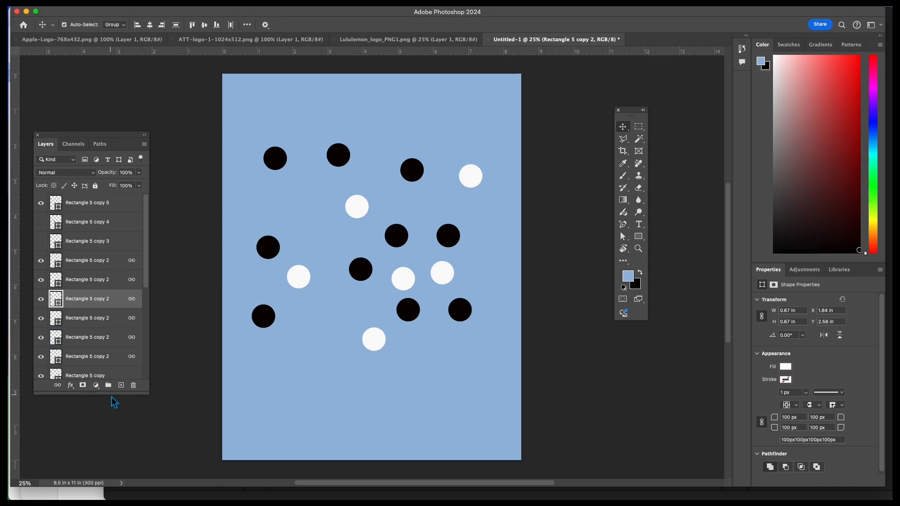
click(78, 377)
click(72, 386)
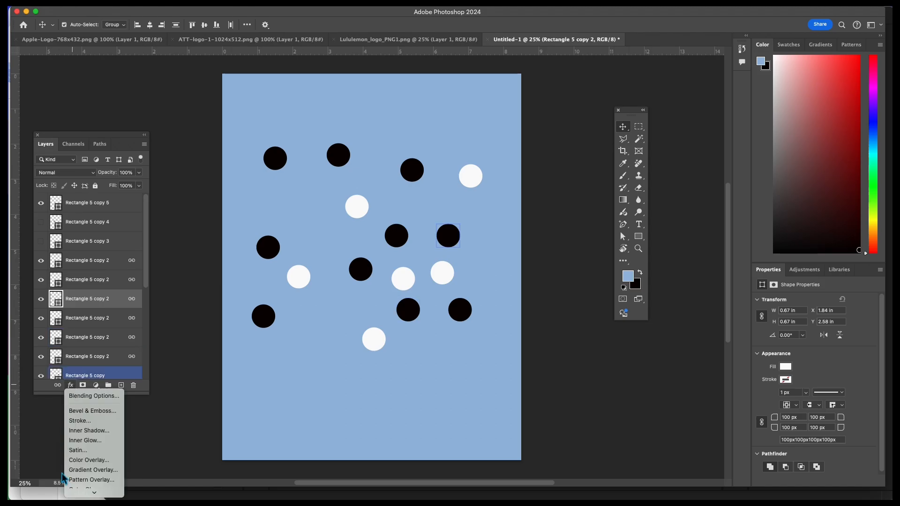
click(89, 491)
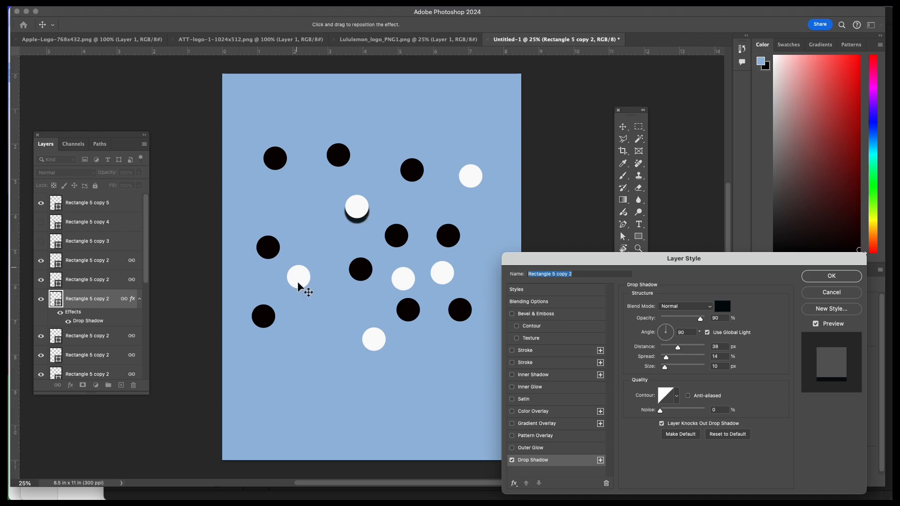
click(853, 277)
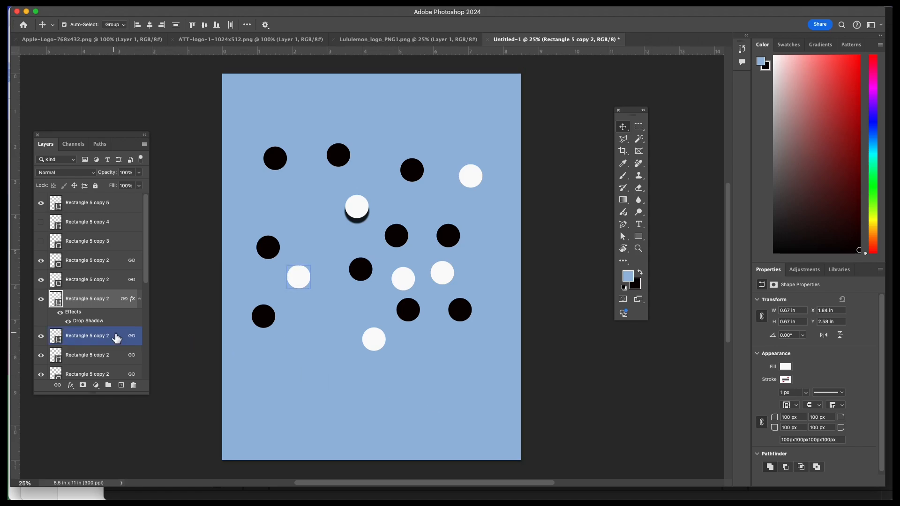
- Select all six linked Rectangle 5 copy 2 layers, from the lowest one up to the highest
scroll(114, 338, down, 2)
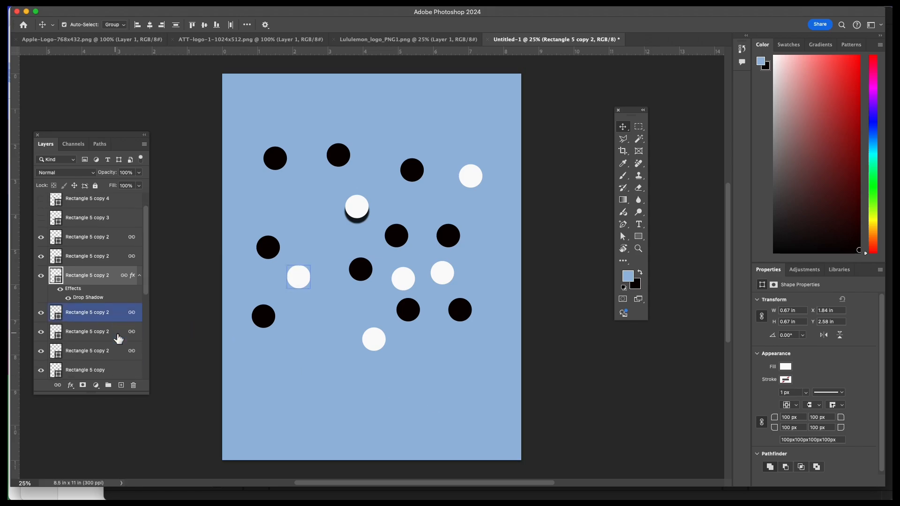
click(89, 343)
scroll(101, 246, up, 1)
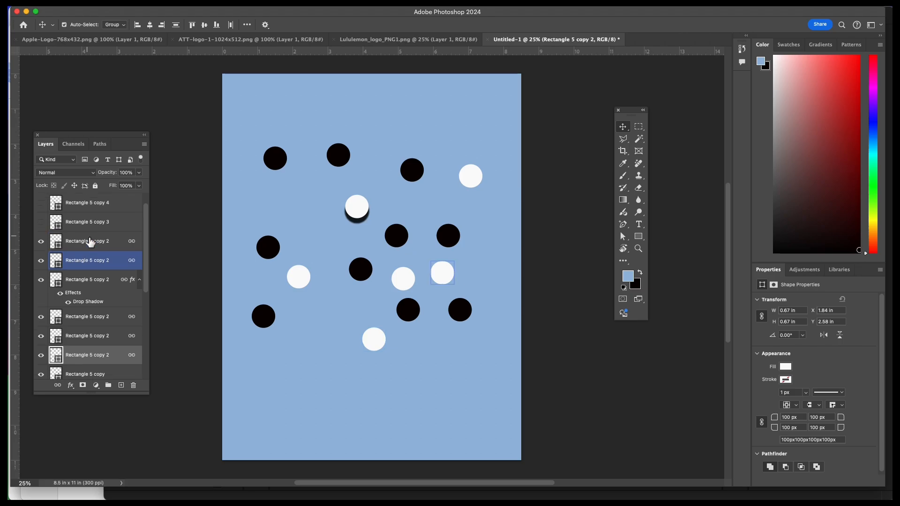
shift+click(89, 248)
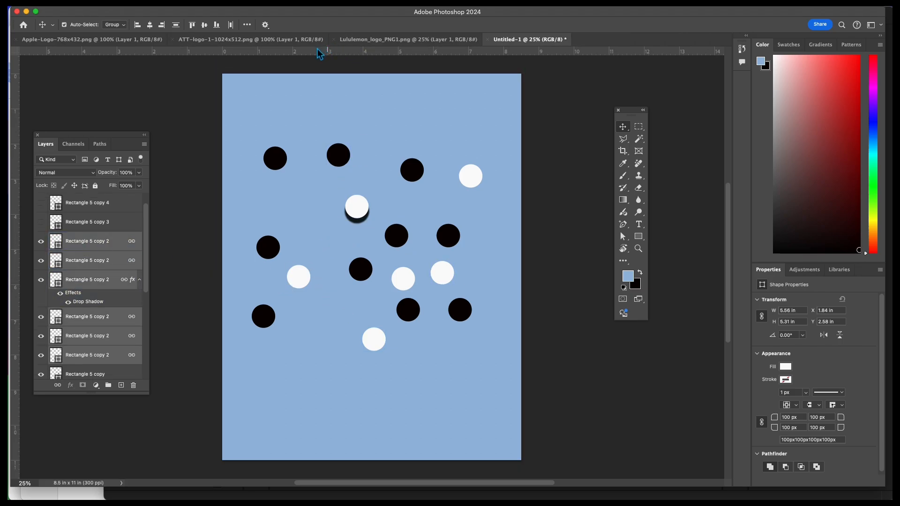
- Place horizontal guides at about 1.3, 0.5 and 9.3 in and a vertical guide at about 2.5 in on the canvas
drag(316, 51, 329, 123)
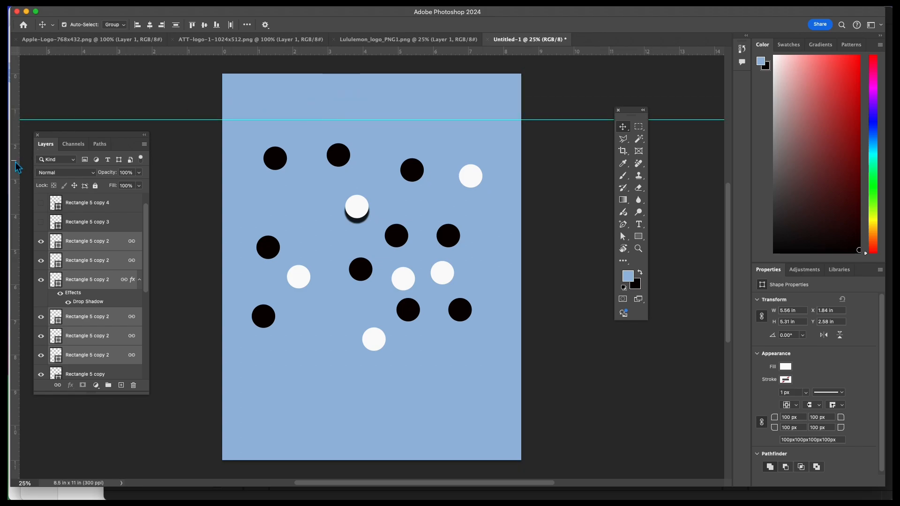
drag(16, 167, 311, 189)
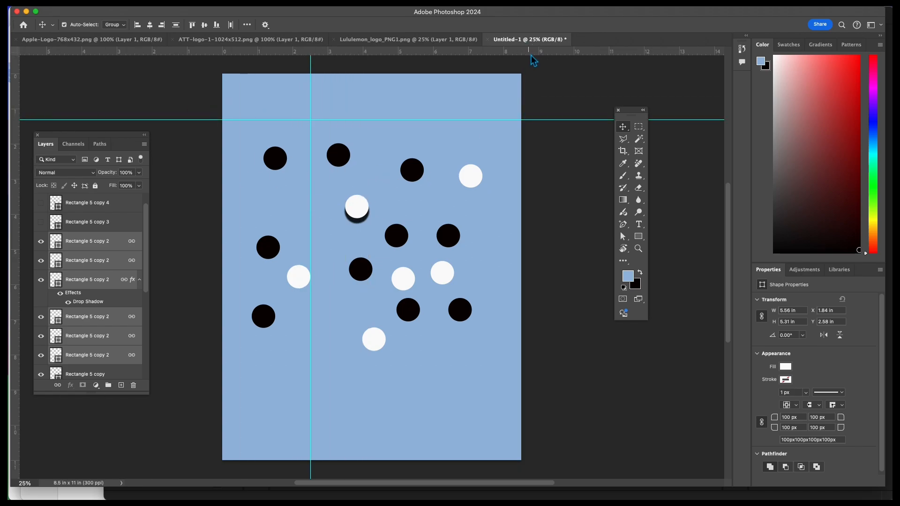
drag(533, 55, 525, 90)
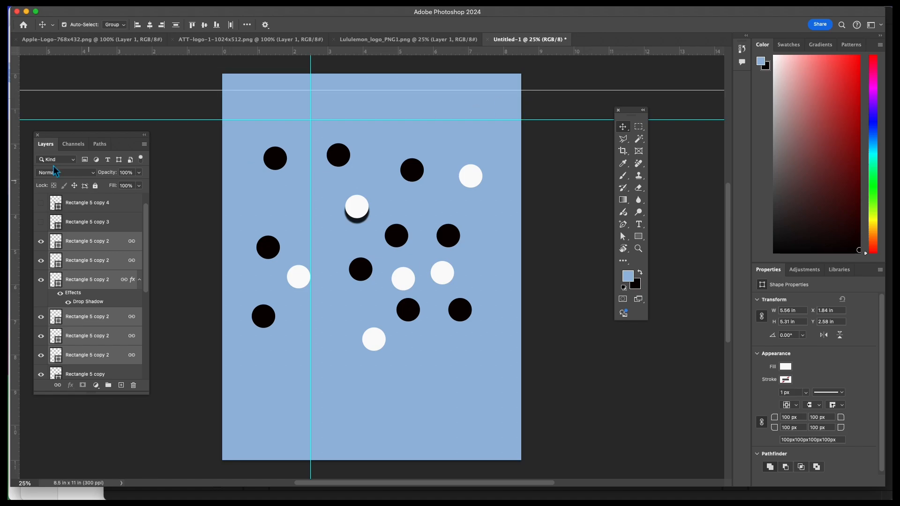
drag(215, 57, 272, 400)
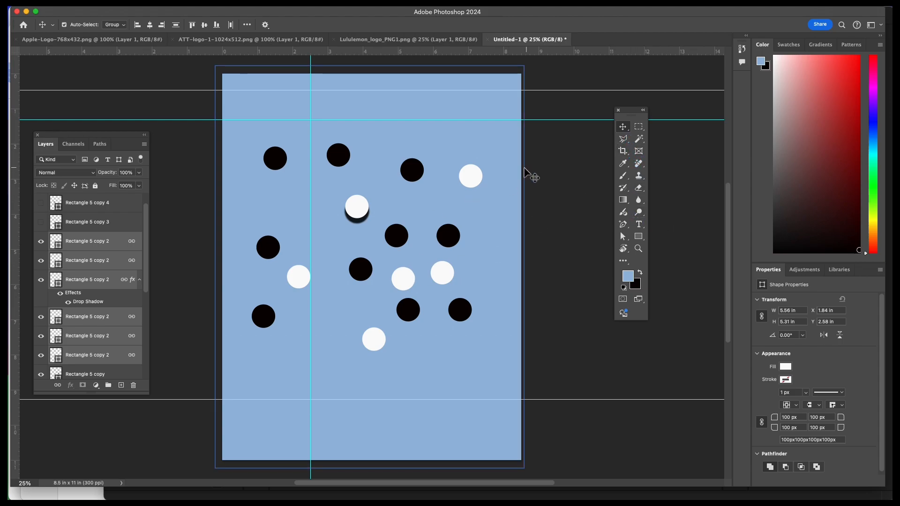
- Move the linked white circles about 0.33 in left and unlink the six Rectangle 5 copy 2 layers
mouse_move(358, 213)
mouse_down()
mouse_move(357, 184)
mouse_move(334, 146)
mouse_move(349, 214)
mouse_up()
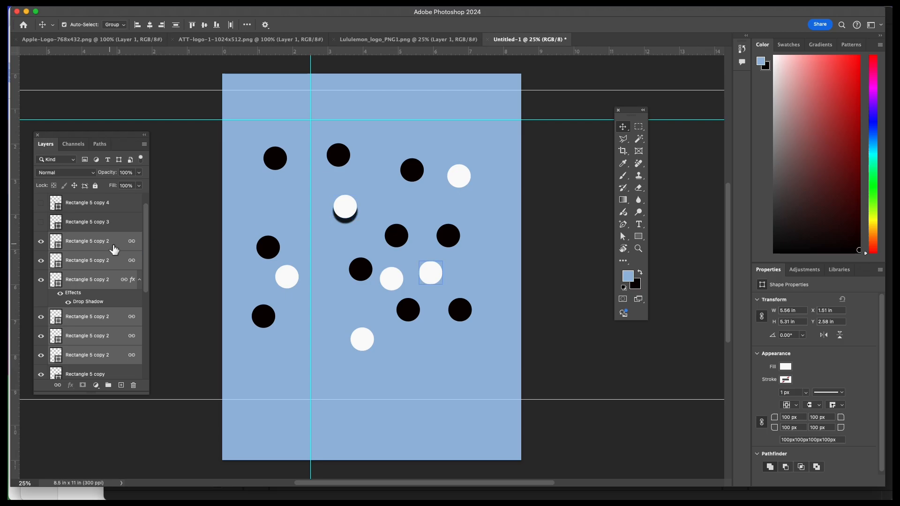
right_click(128, 243)
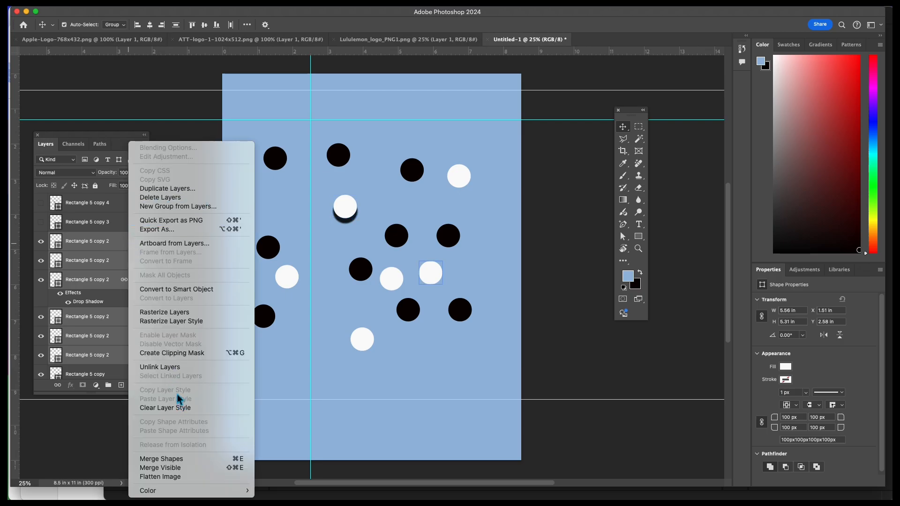
click(160, 367)
- Move the shadowed white circle to about X 2.64, Y 0.48 in and the lowest white circle to about X 2.51, Y 8.6 in
drag(346, 212, 332, 85)
click(64, 258)
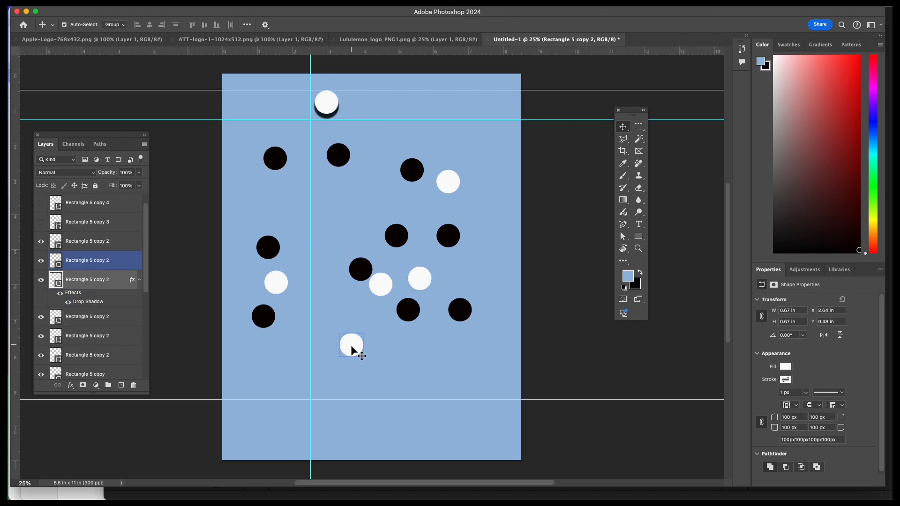
drag(351, 348, 325, 392)
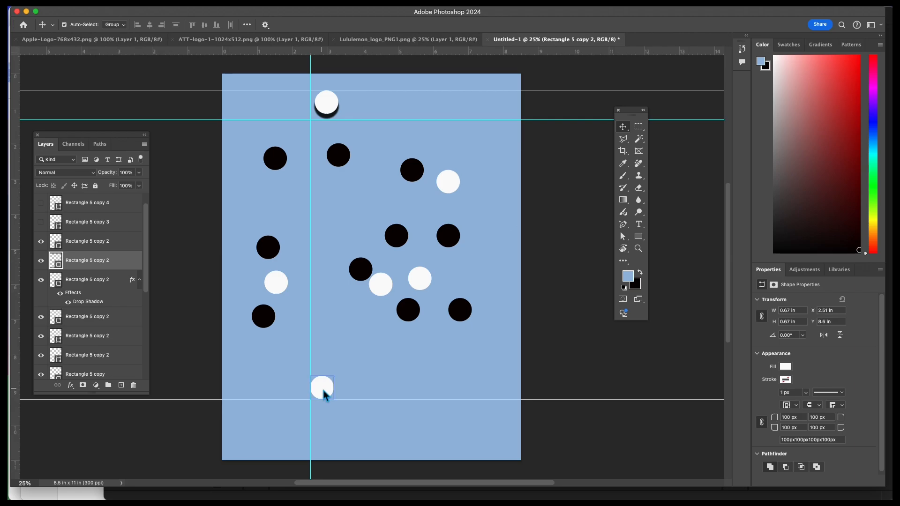
- Select all six unlinked Rectangle 5 copy 2 layers, from the highest one down to the lowest
click(57, 298)
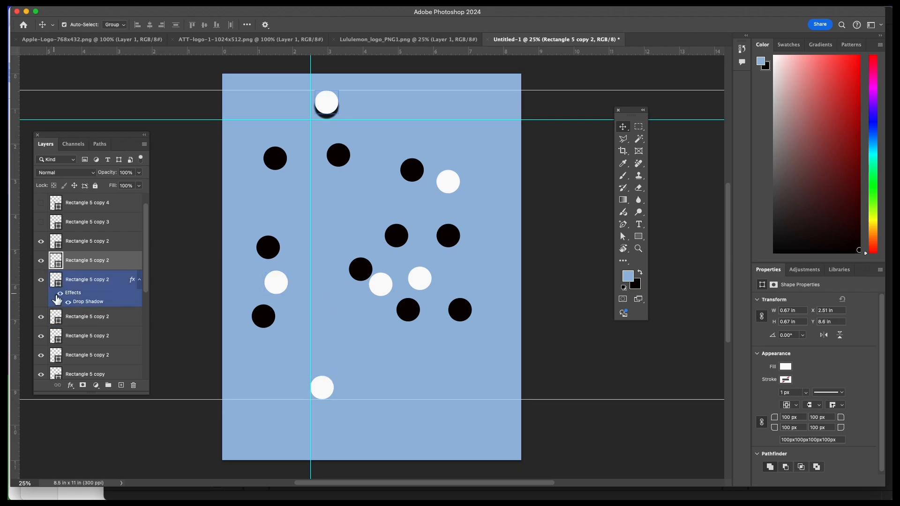
drag(57, 299, 46, 246)
click(92, 318)
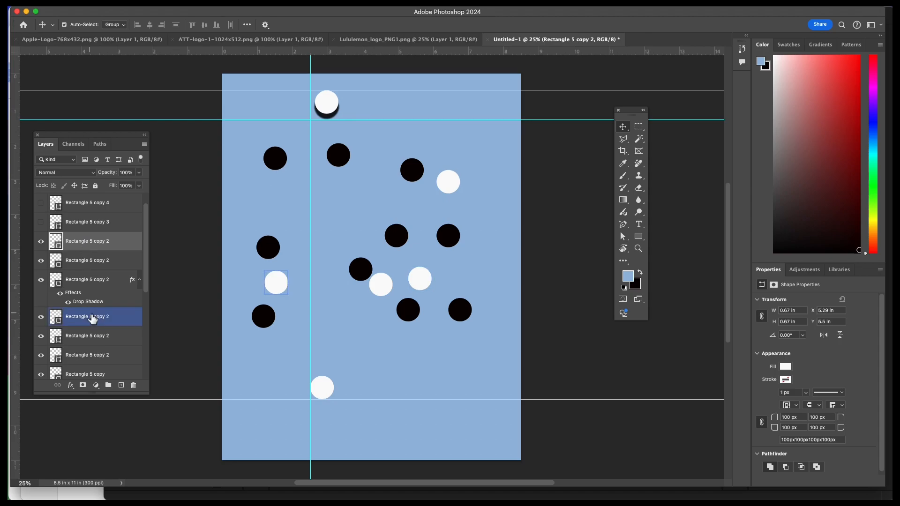
scroll(93, 321, down, 2)
click(95, 324)
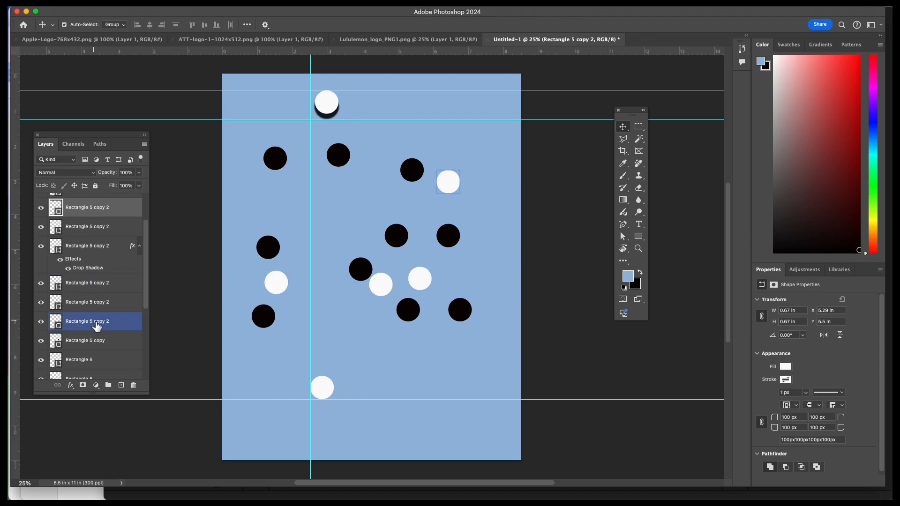
shift+click(97, 327)
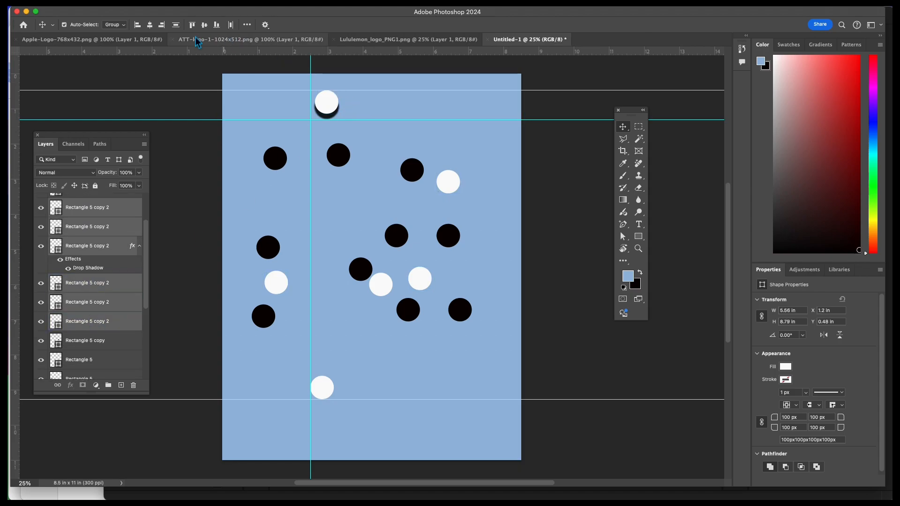
- Align the selected white circles by their right edges and distribute their vertical spacing evenly within the selection
click(162, 25)
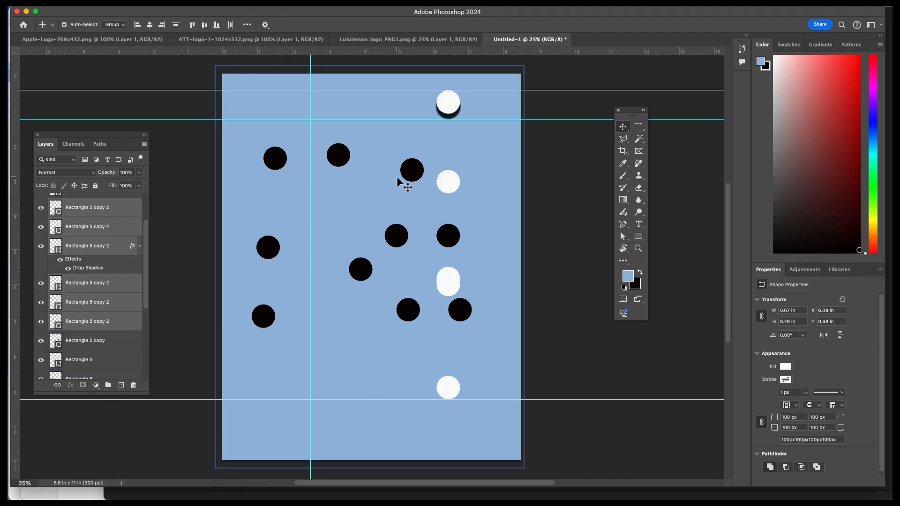
click(247, 24)
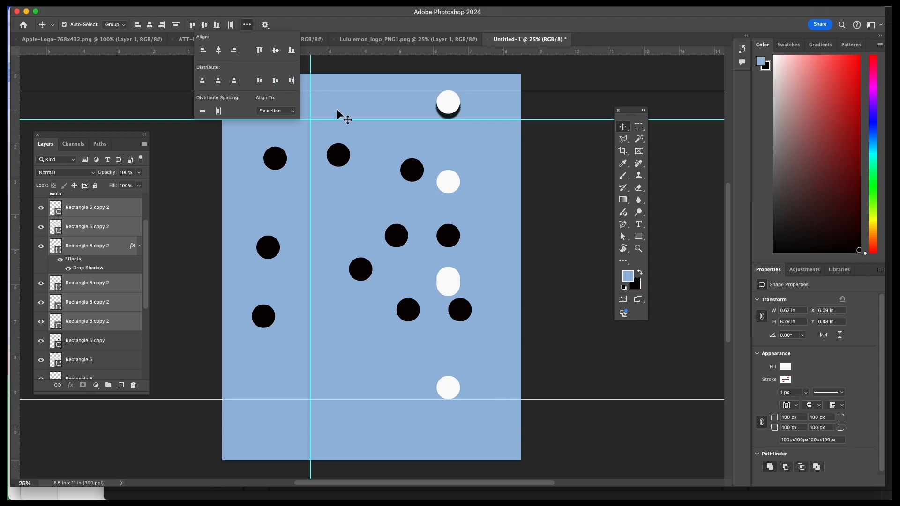
click(203, 112)
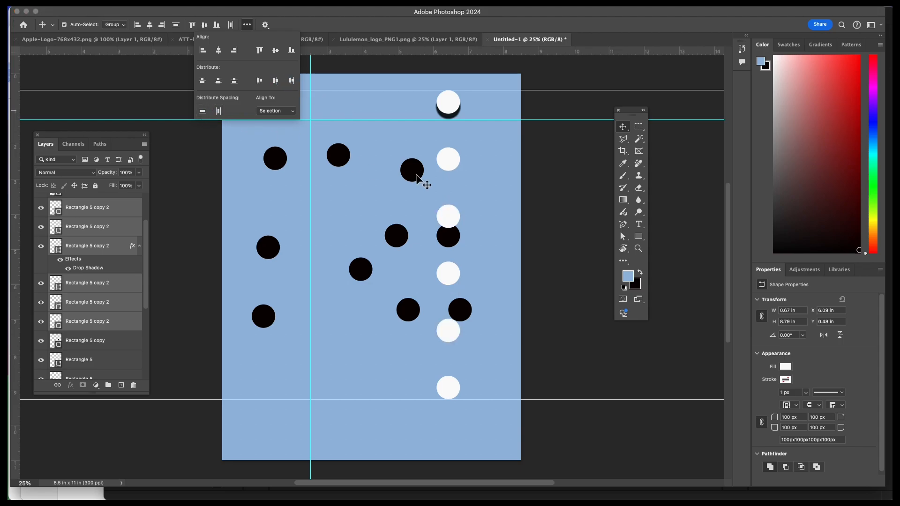